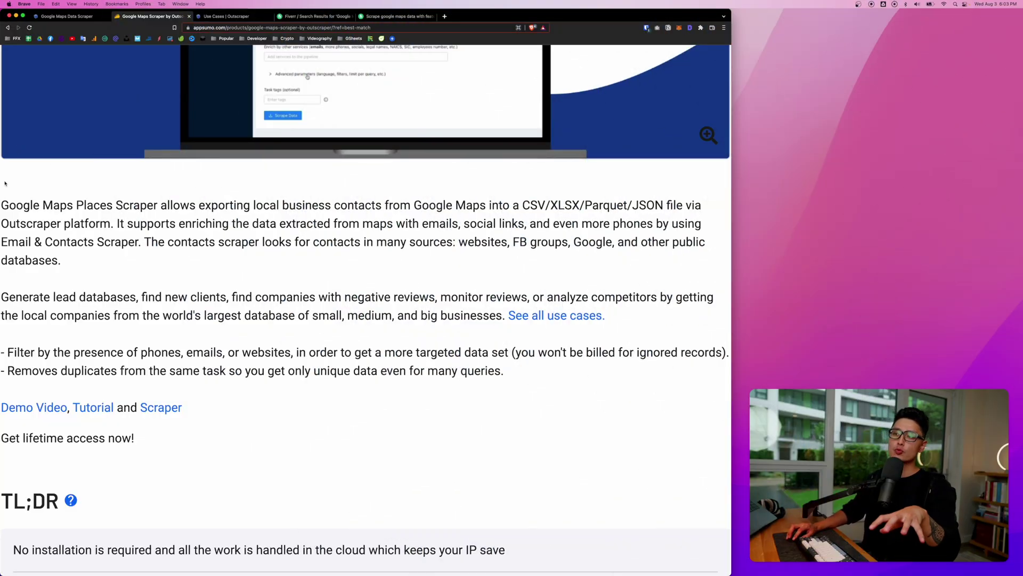
Highlight part of the product description and the $89 lifetime price on the AppSumo deal
drag(60, 205, 107, 203)
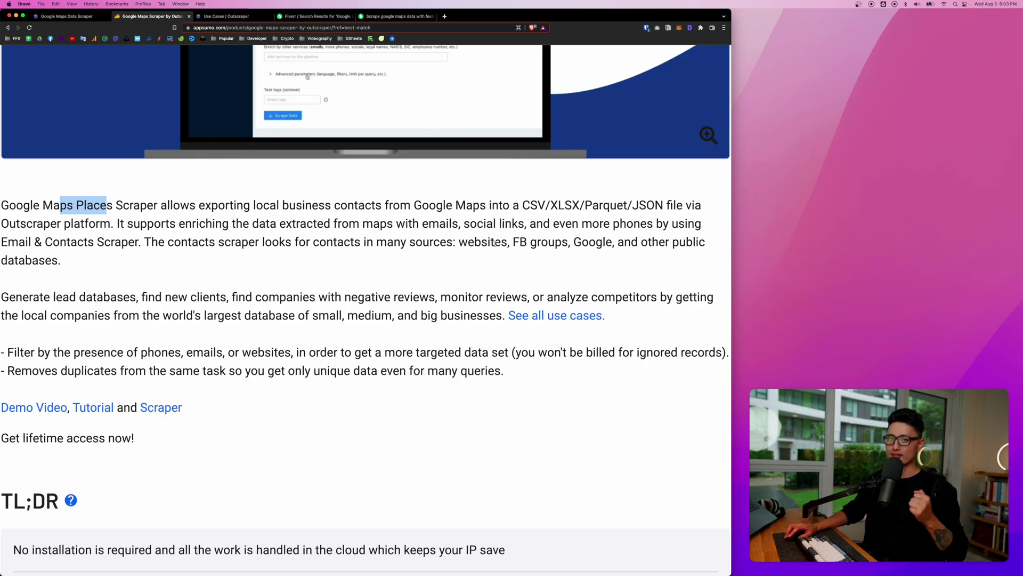
scroll(496, 245, down, 1)
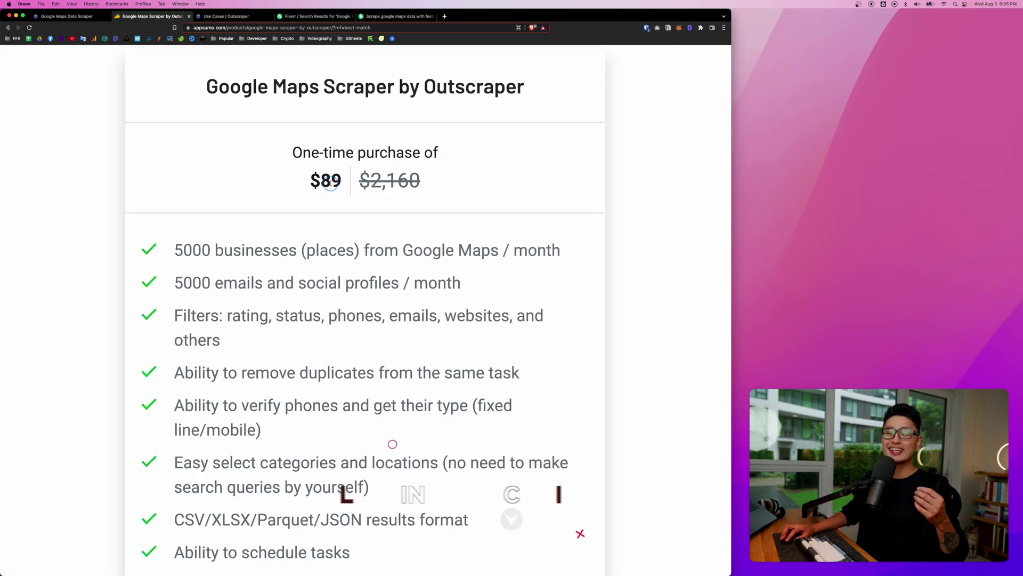
double_click(329, 181)
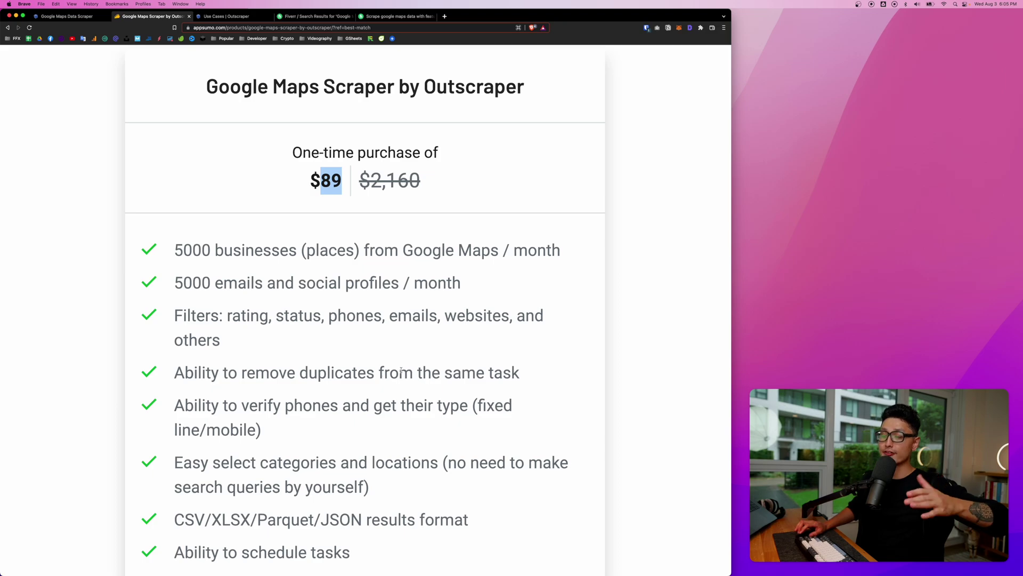
Highlight the 5000 businesses per month feature and the rest of the feature list
scroll(401, 372, down, 1)
triple_click(199, 256)
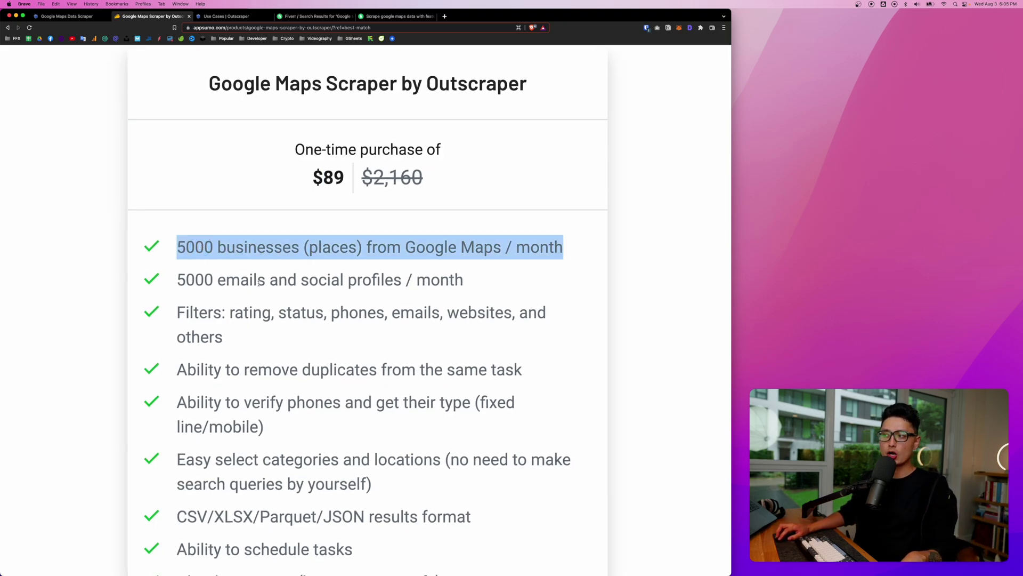
drag(288, 280, 417, 282)
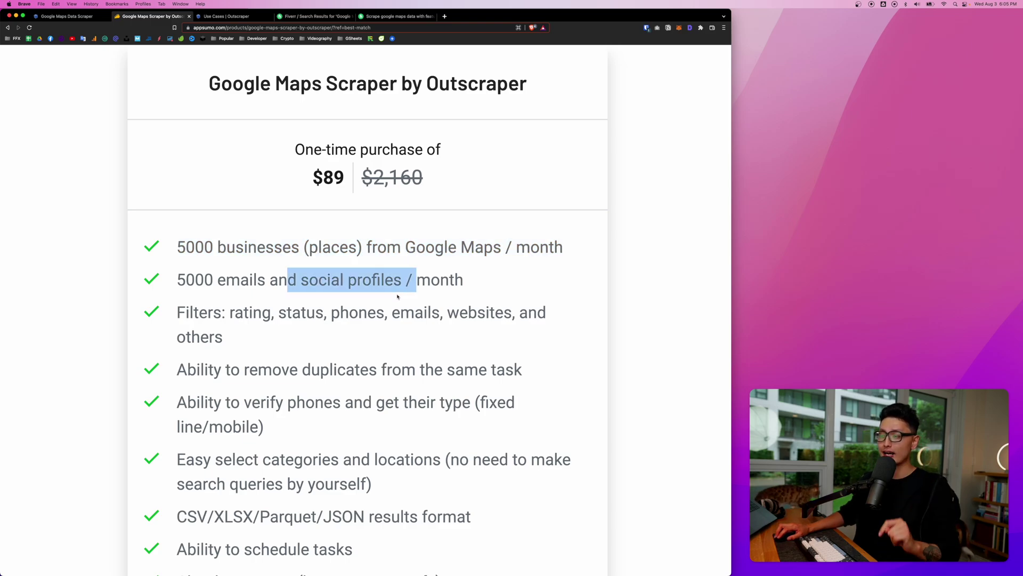
scroll(399, 293, down, 2)
click(398, 298)
scroll(426, 373, down, 2)
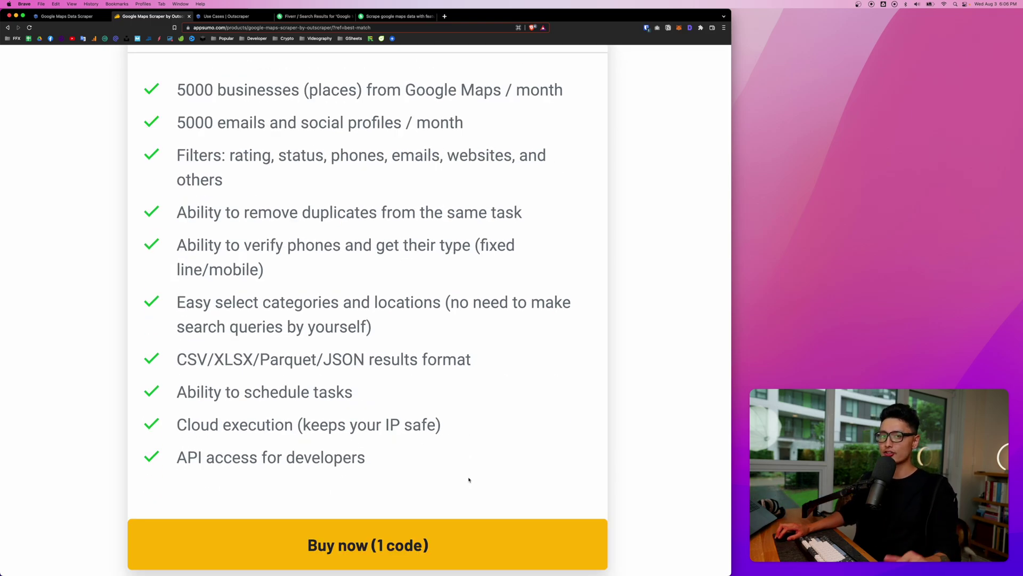
drag(422, 477, 165, 176)
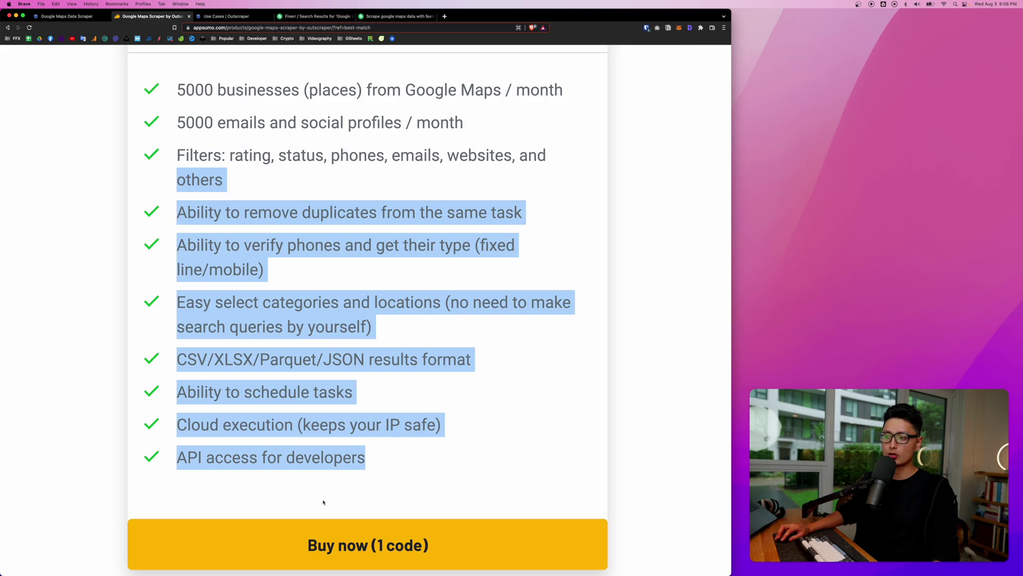
Move from AppSumo to the Outscraper Google Maps scraper, then to the Use Cases page
double_click(231, 457)
key(ctrl+shift+Tab)
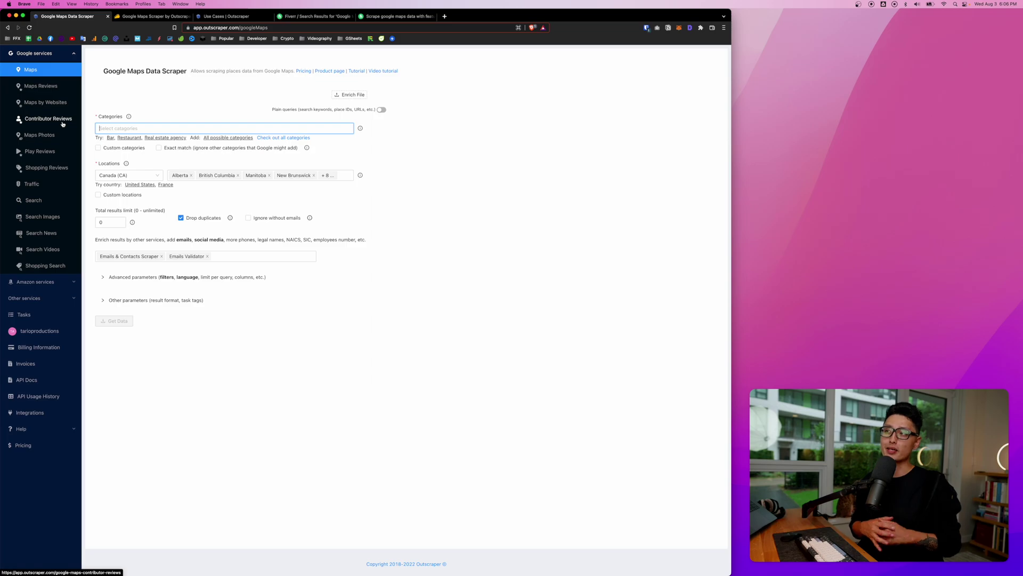
key(super+3)
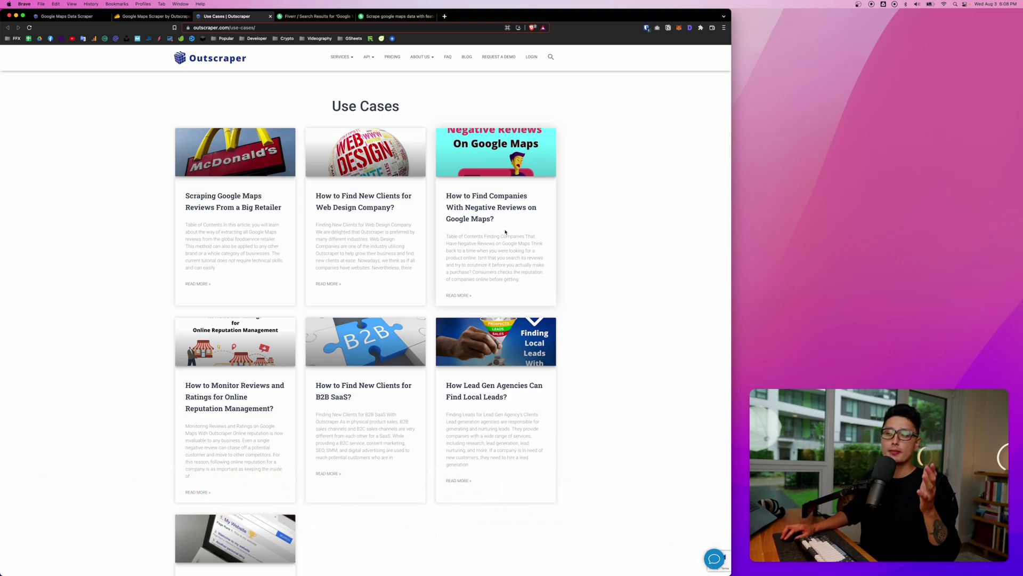
Browse the Fiverr search results for Google Maps scraping gigs
key(ctrl+Tab)
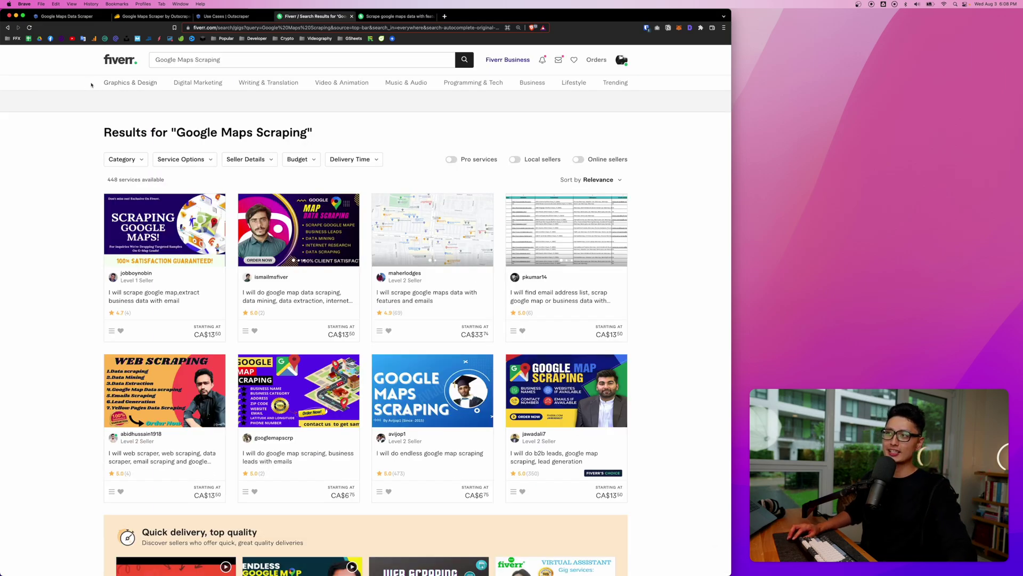
mouse_move(159, 74)
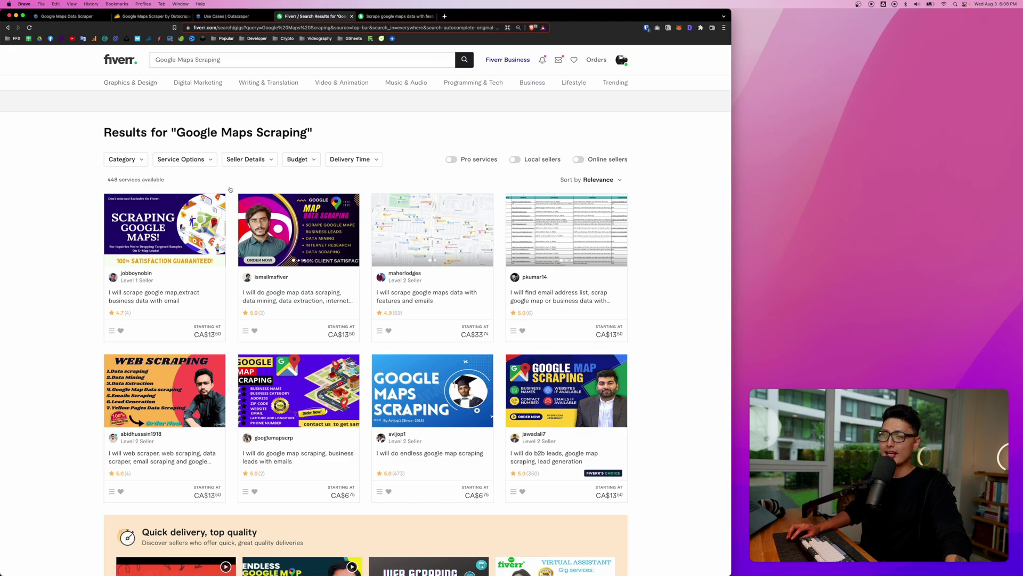
scroll(213, 171, down, 15)
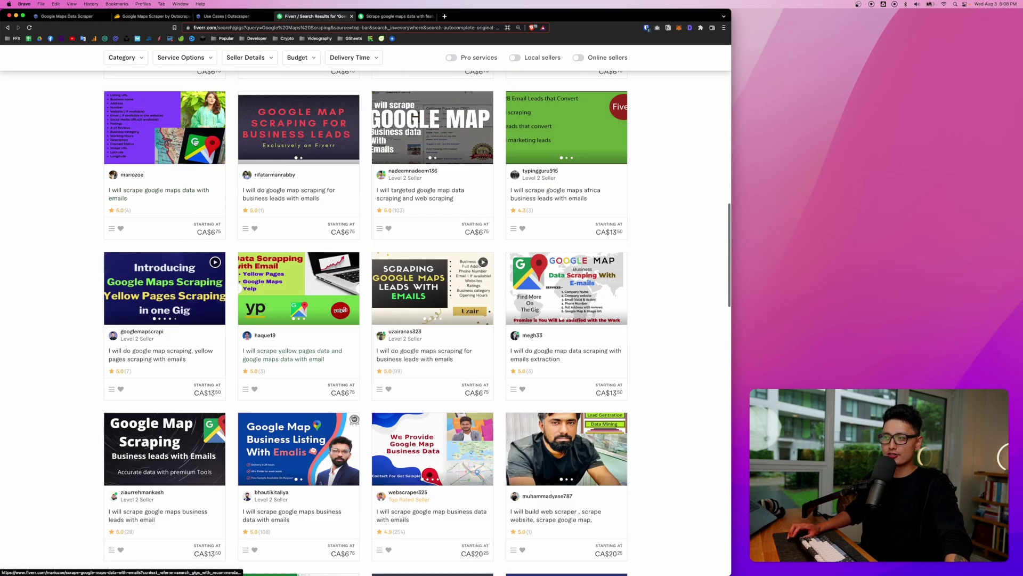
scroll(381, 327, up, 15)
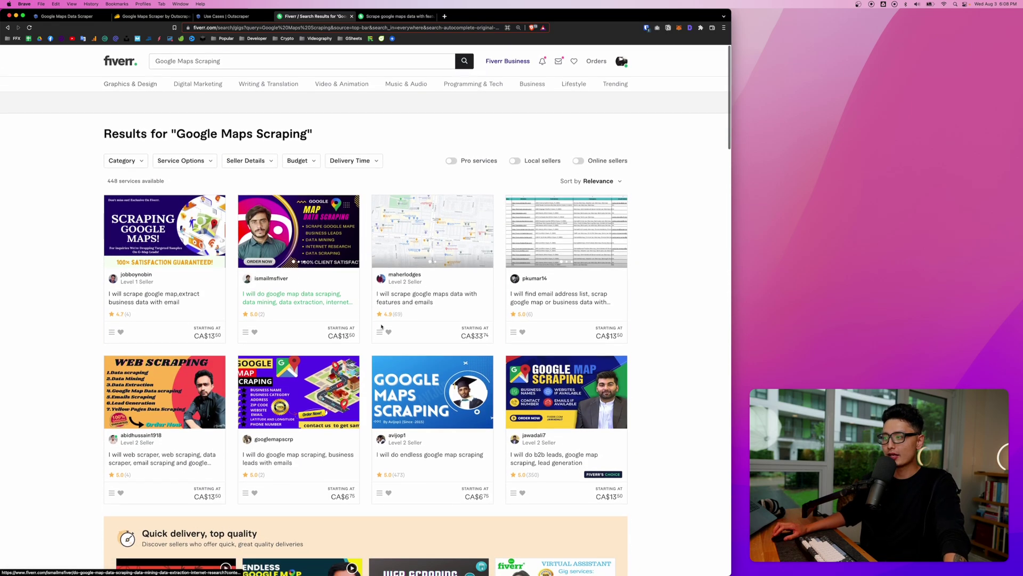
scroll(445, 290, up, 5)
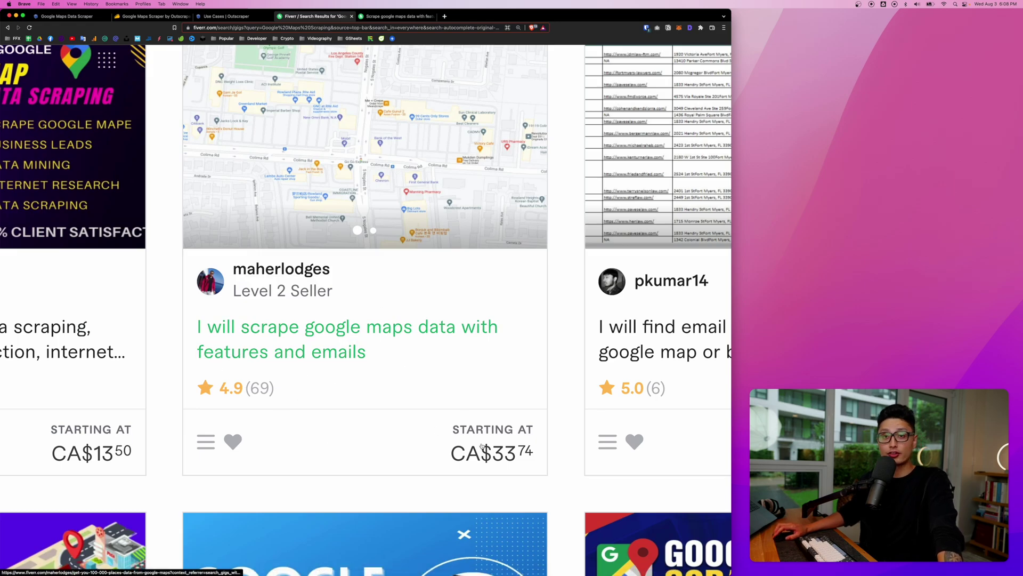
Go to the open Google Maps scraping gig and scan its description
key(ctrl+Tab)
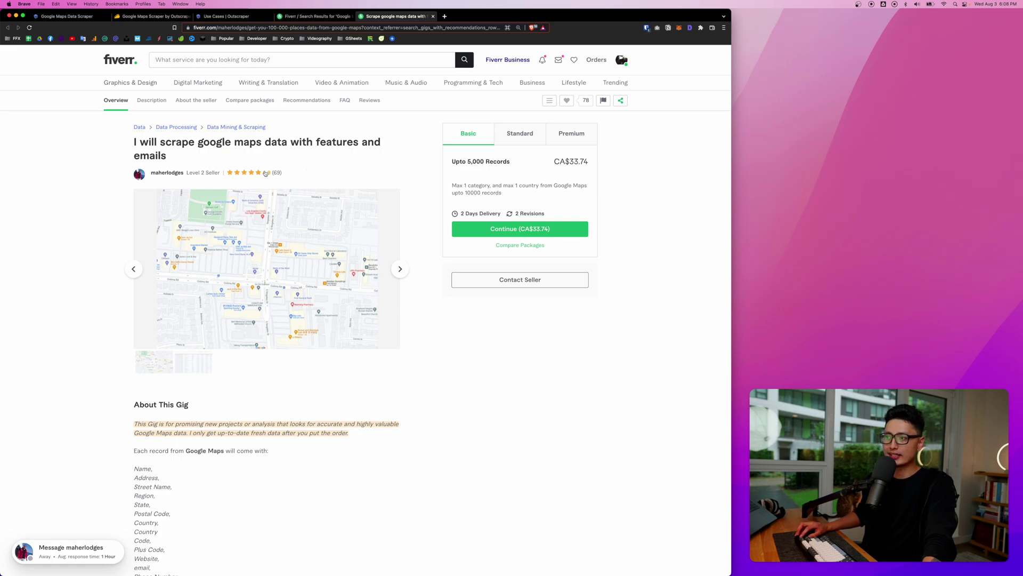
scroll(446, 376, down, 10)
scroll(123, 301, up, 5)
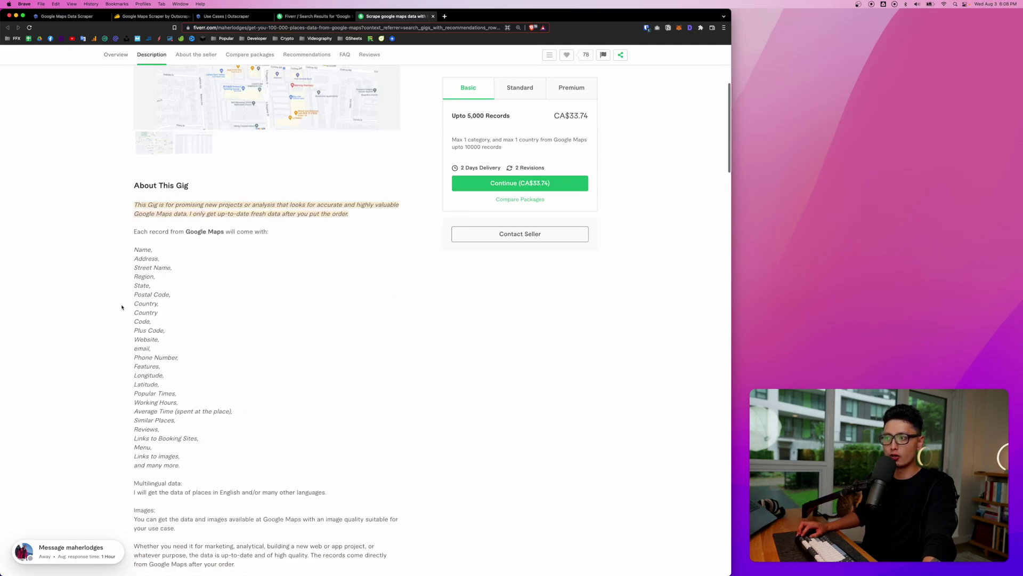
click(126, 249)
drag(126, 250, 205, 473)
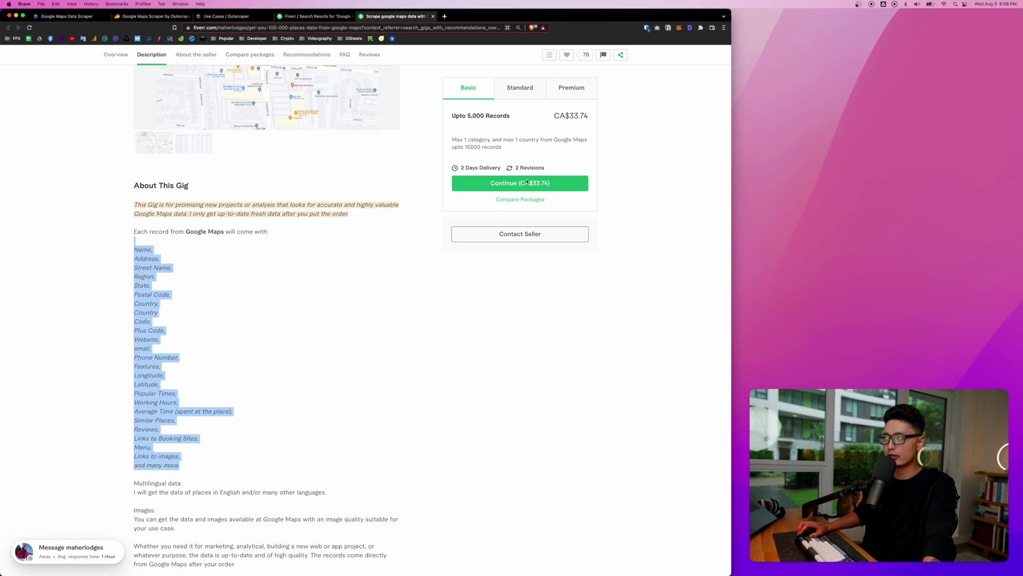
scroll(579, 215, up, 5)
scroll(578, 216, down, 1)
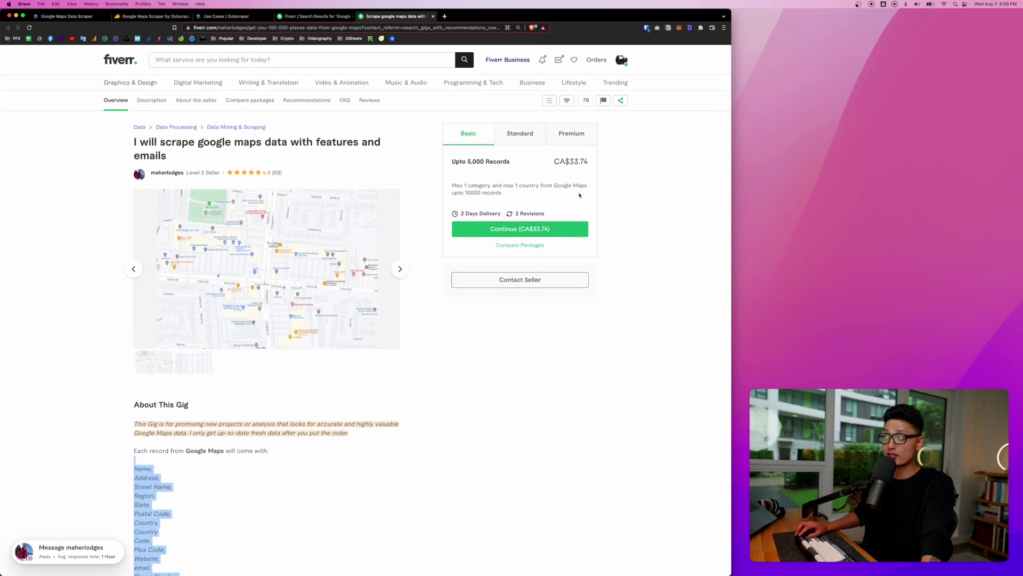
Compare packages: Basic's 2 Days Delivery, then Standard, then Premium's 250,000 records for CA$472.39
drag(460, 213, 495, 215)
click(519, 213)
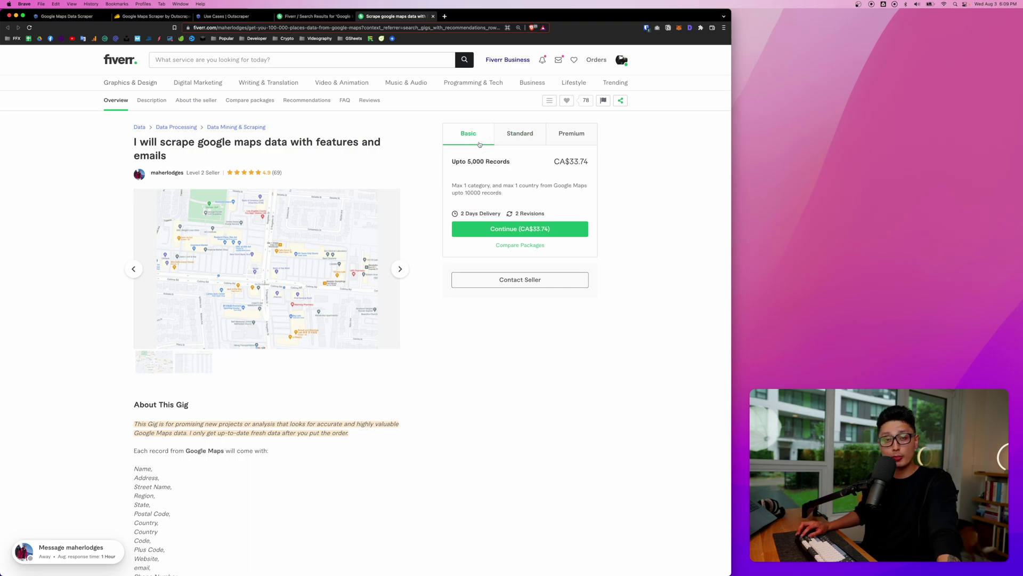
click(519, 135)
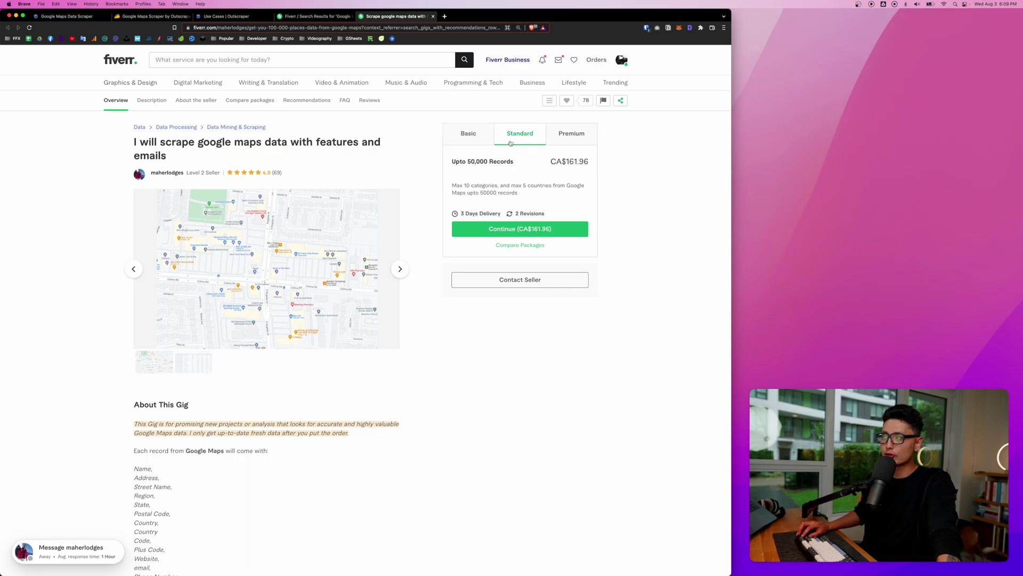
click(573, 139)
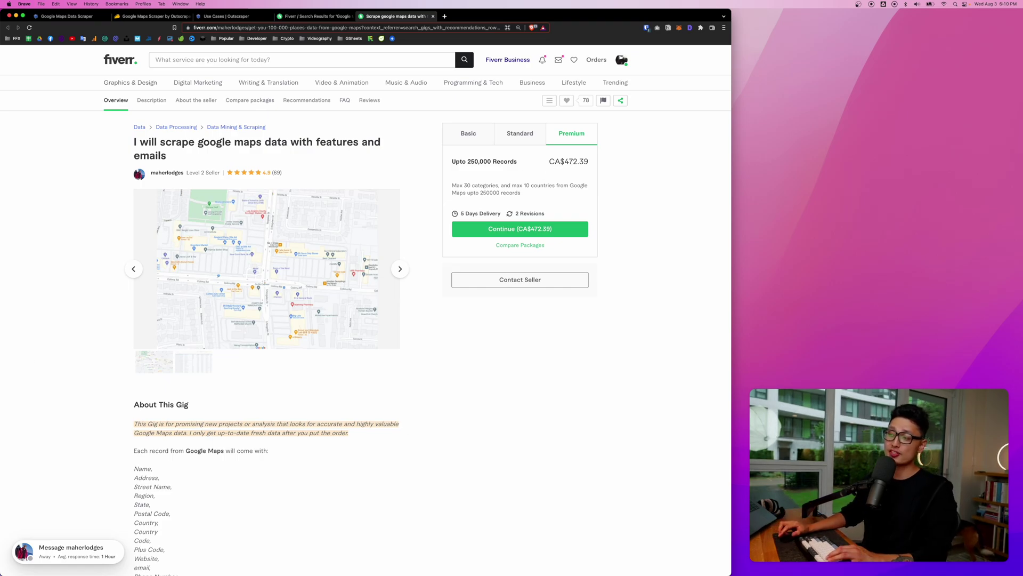
mouse_move(209, 173)
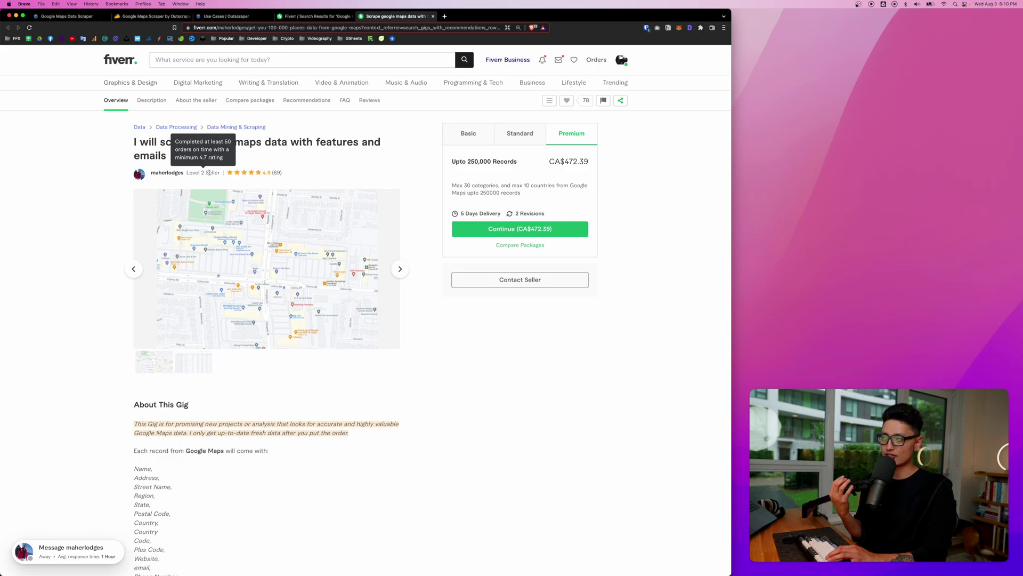
Return to Outscraper, enlarge the page, and view the Maps search by websites scraper
key(super+1)
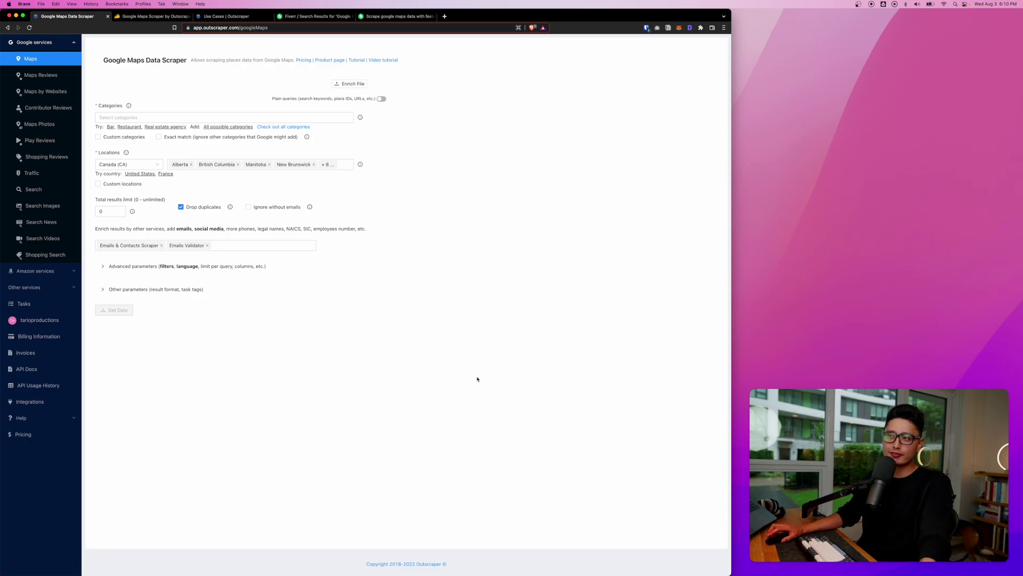
key(super+equal)
key(super+equal)
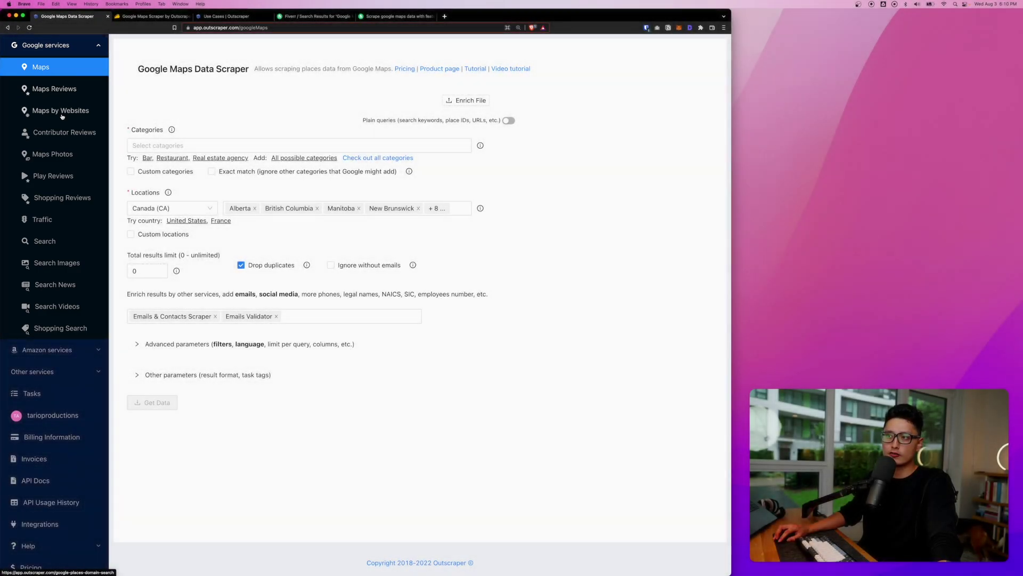
click(69, 114)
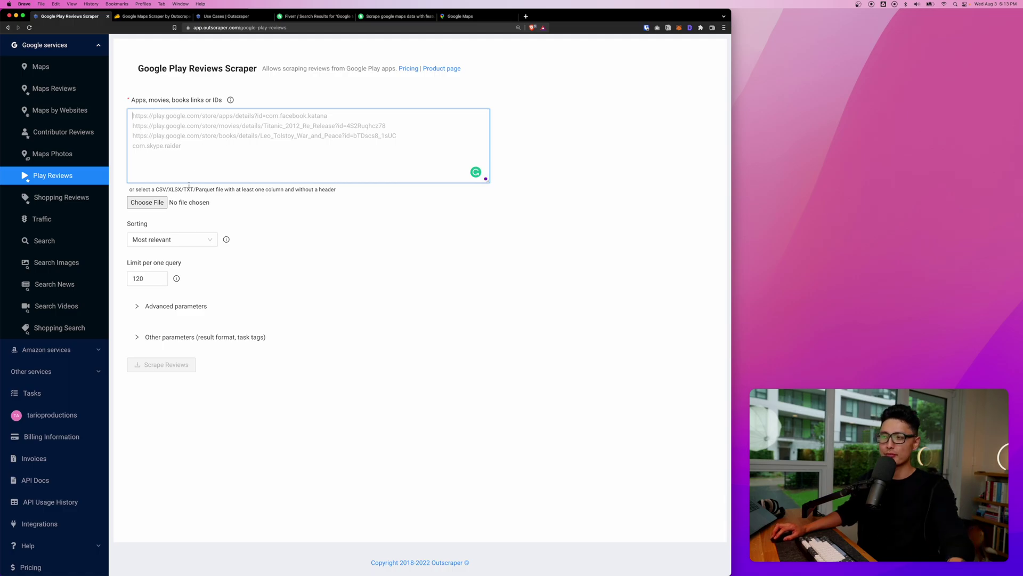
Look at the Shopping Reviews, Amazon Products and Amazon Reviews scrapers, then return to the Maps form
click(39, 205)
click(47, 349)
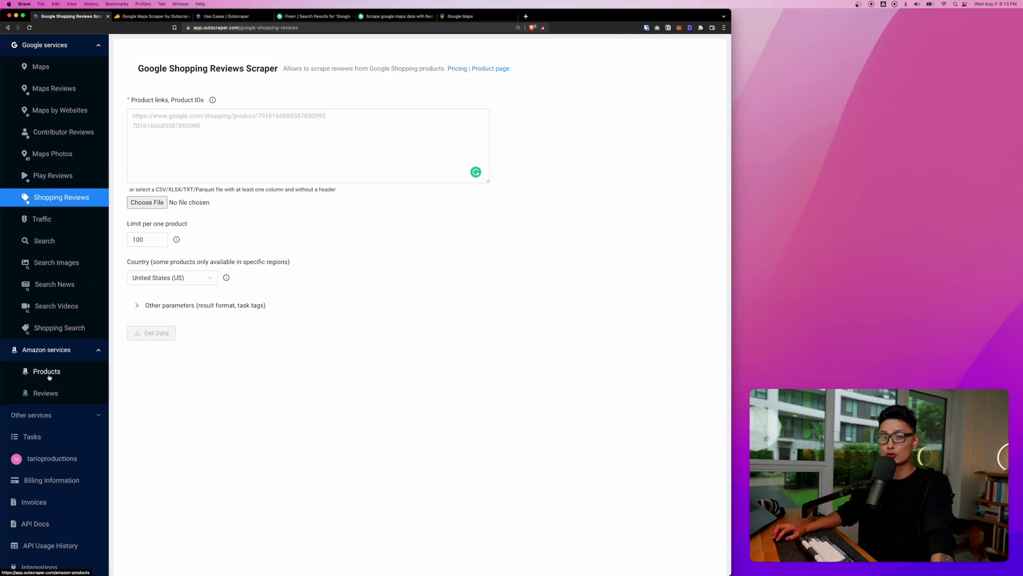
click(49, 375)
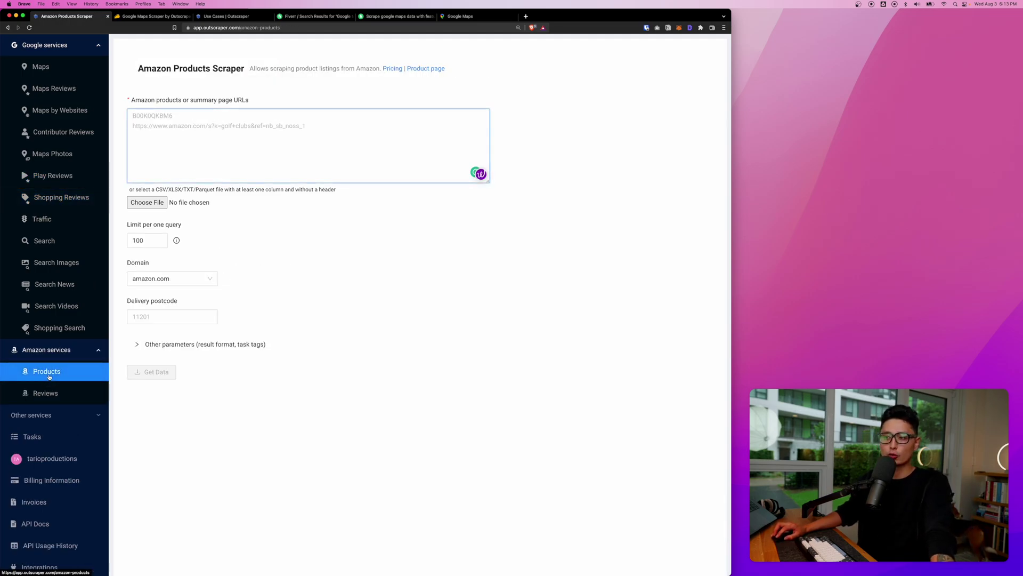
click(45, 393)
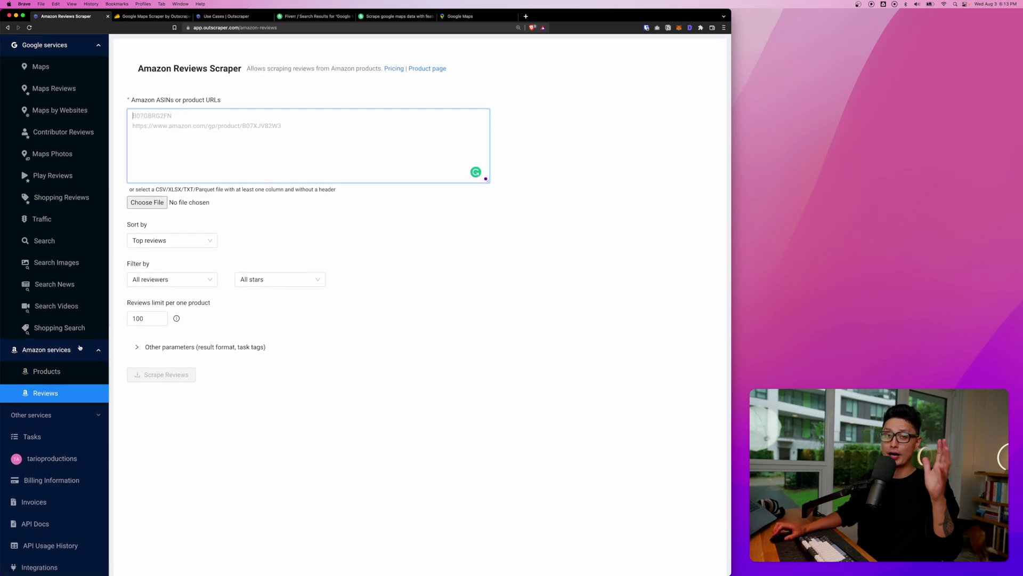
click(60, 67)
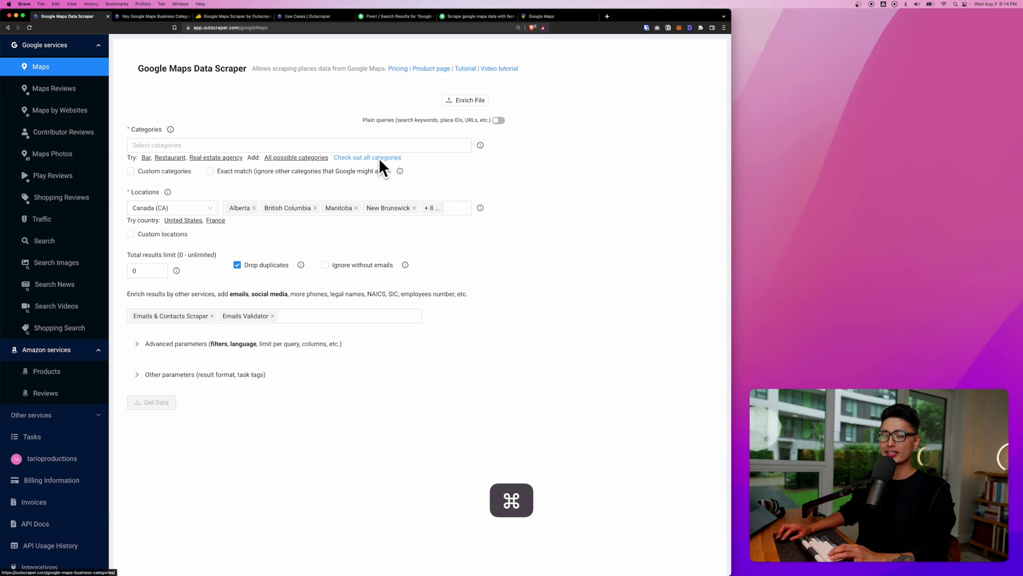
Scroll through the full Google Maps business categories list, then close that page
key(super+2)
scroll(354, 213, down, 2)
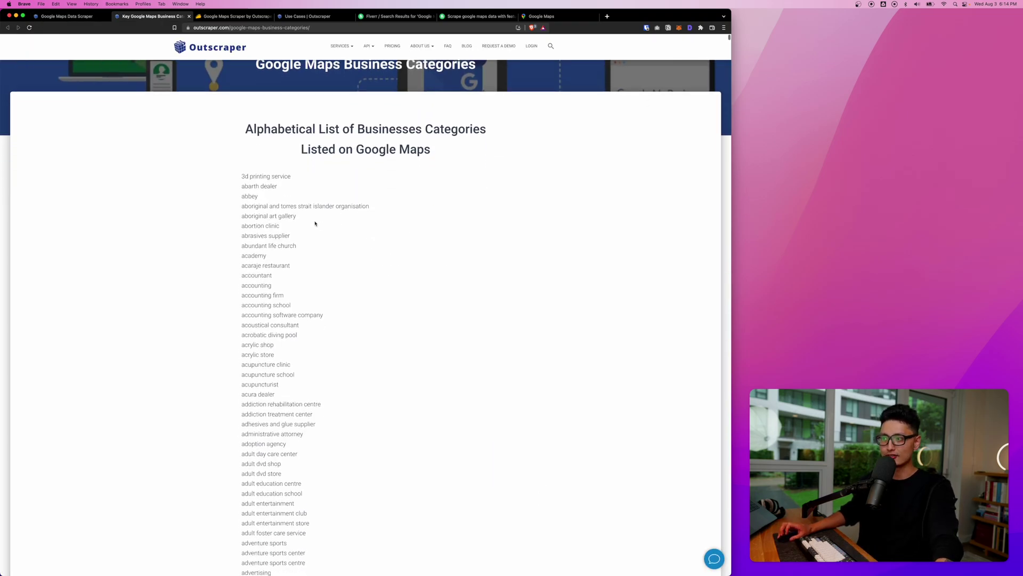
scroll(315, 223, down, 10)
scroll(315, 224, up, 10)
drag(729, 37, 569, 281)
key(super+w)
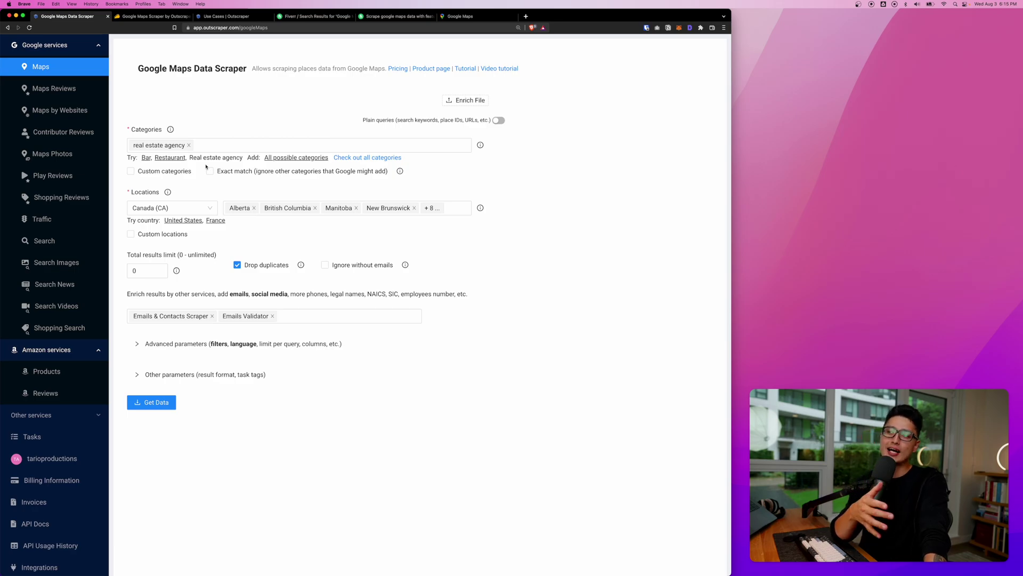
Choose Vancouver under Canada and set the total results limit to 0 (unlimited)
click(160, 208)
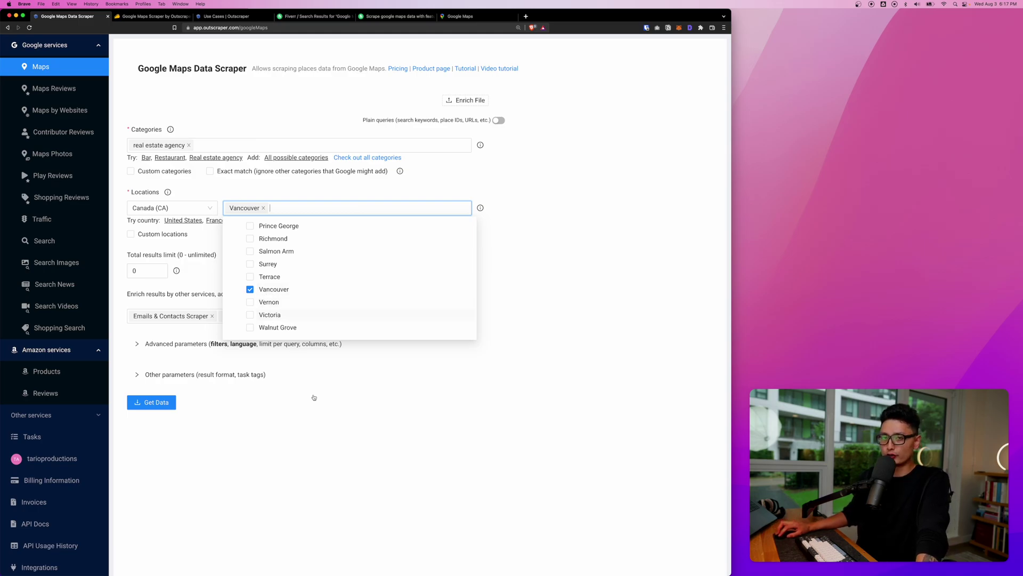
click(263, 183)
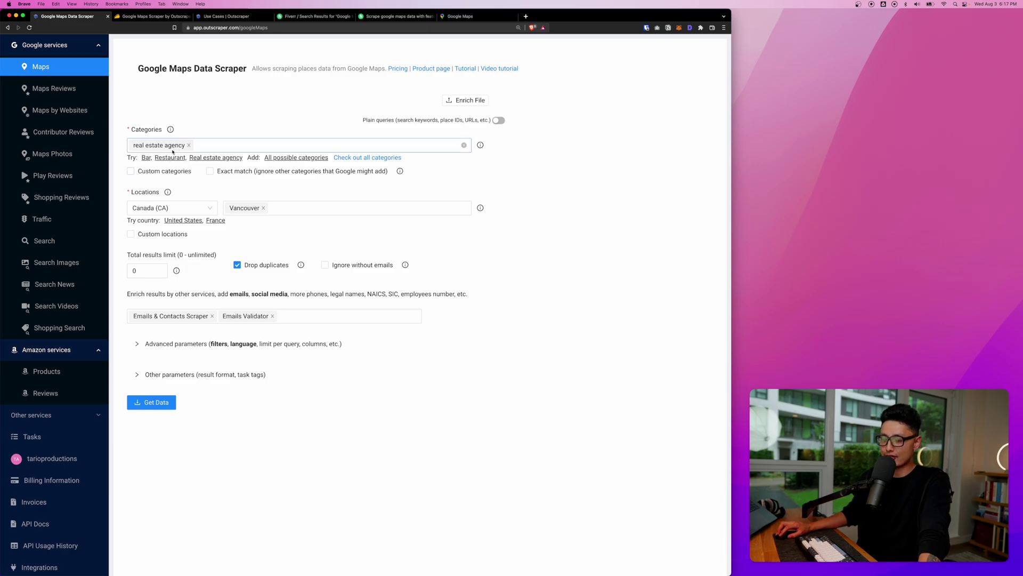
drag(140, 254, 173, 268)
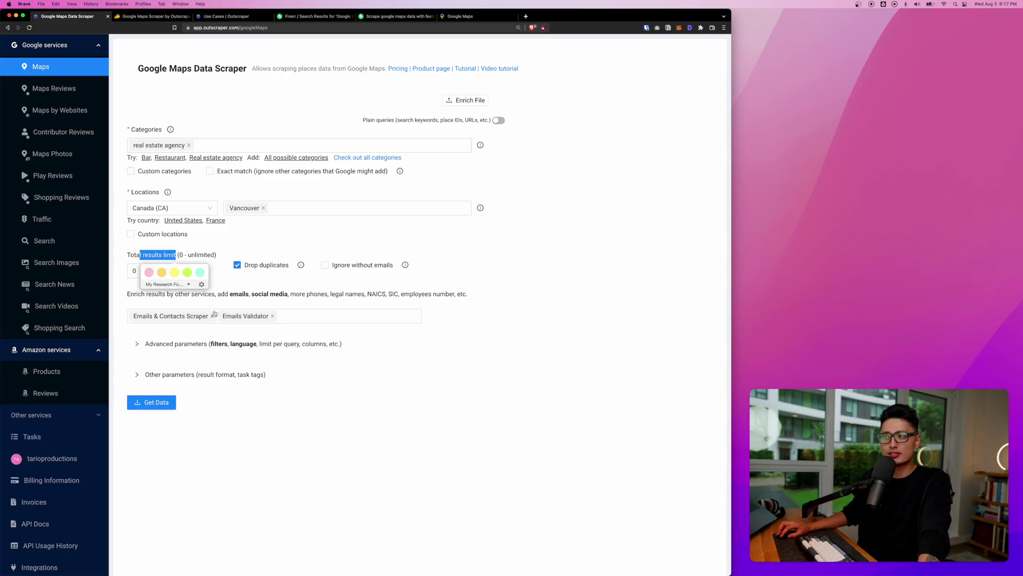
click(139, 273)
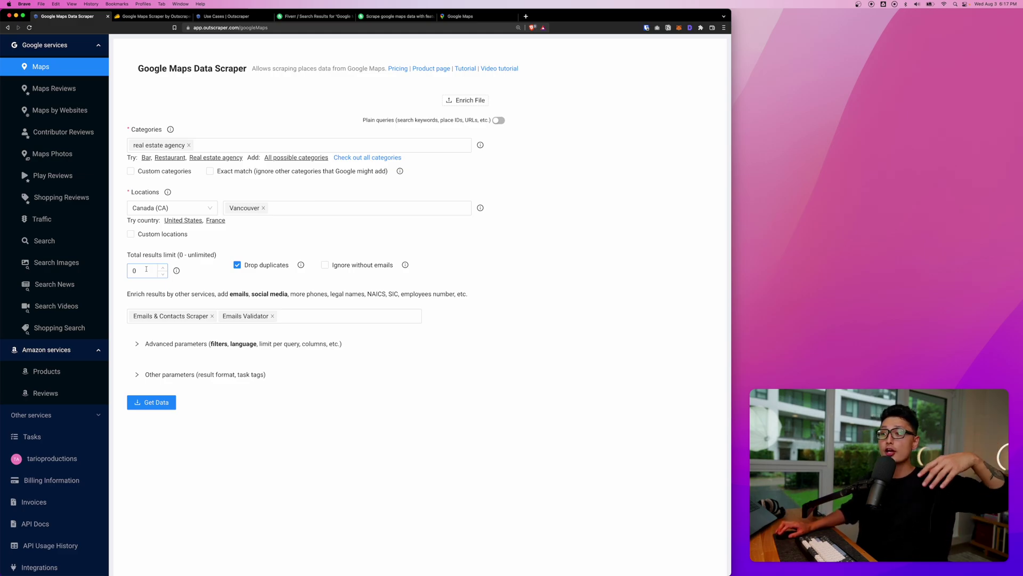
click(147, 268)
key(super+a)
text(1000)
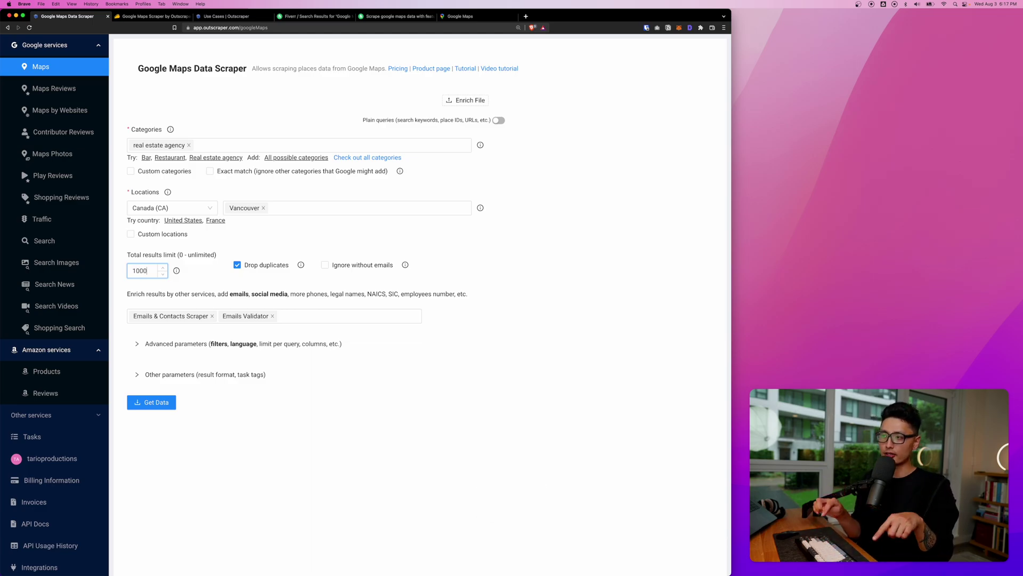
key(super+a)
text(0)
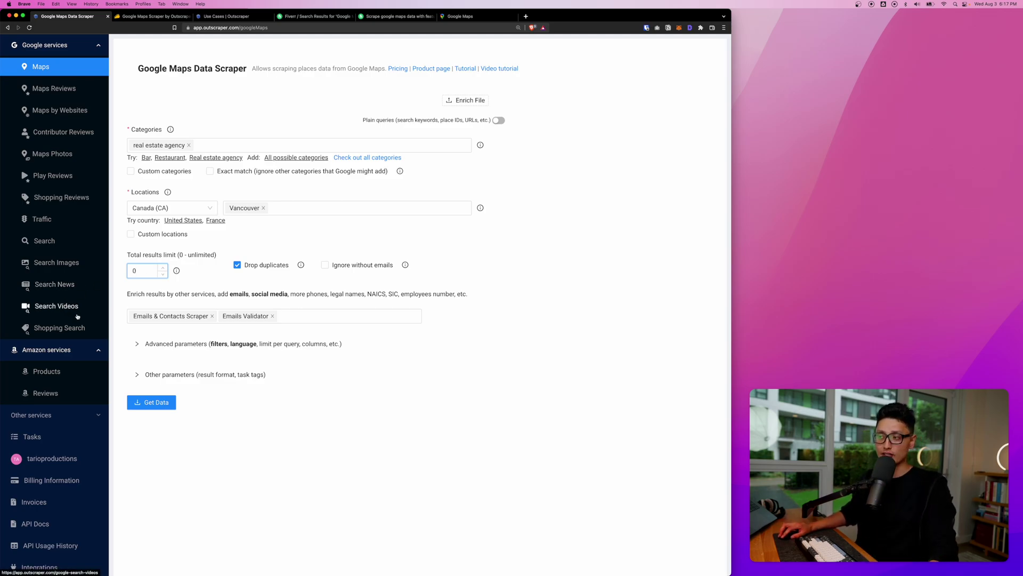
Try the option to skip places without emails, then leave it turned off
mouse_move(302, 265)
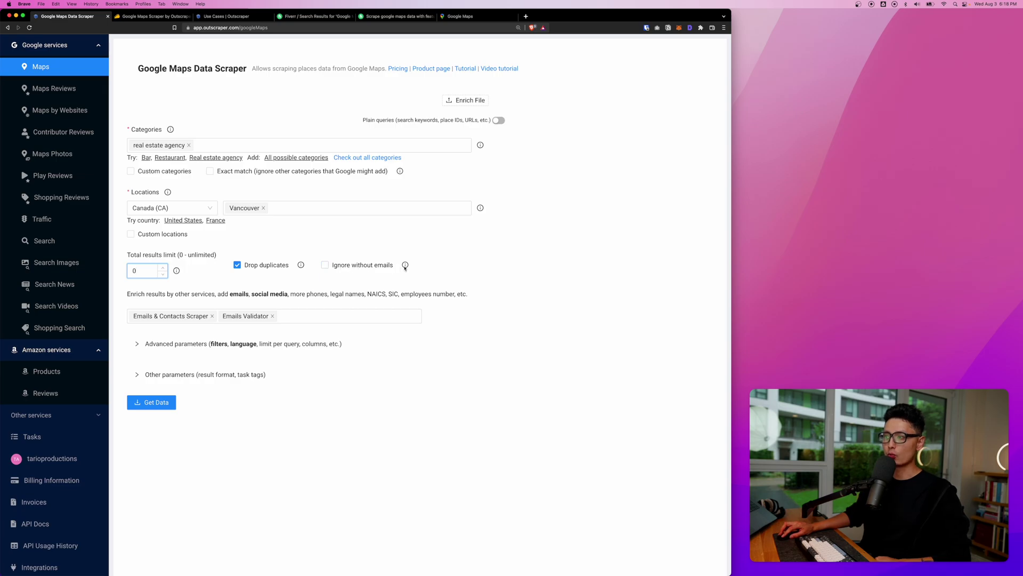
click(343, 265)
double_click(344, 265)
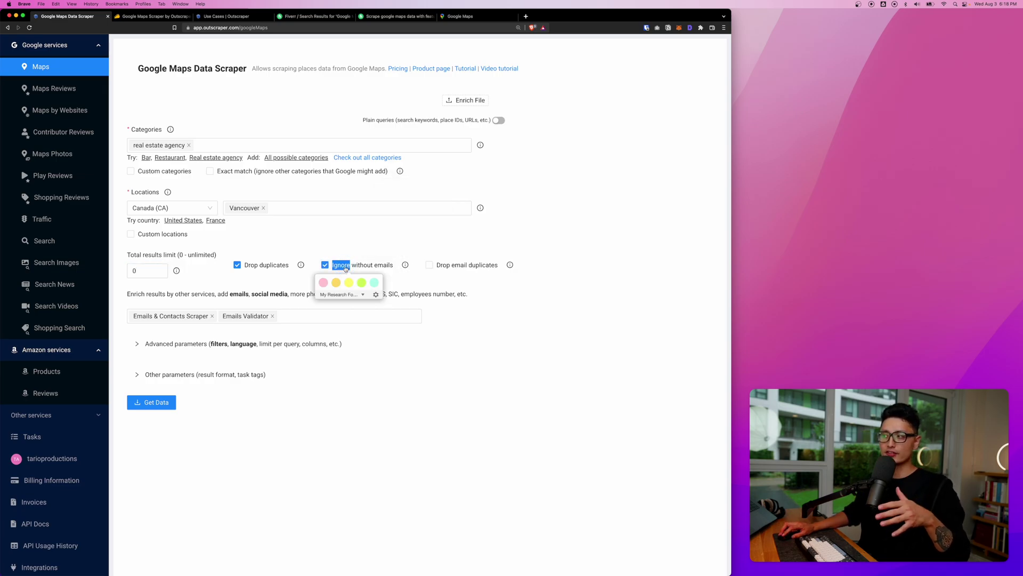
click(600, 309)
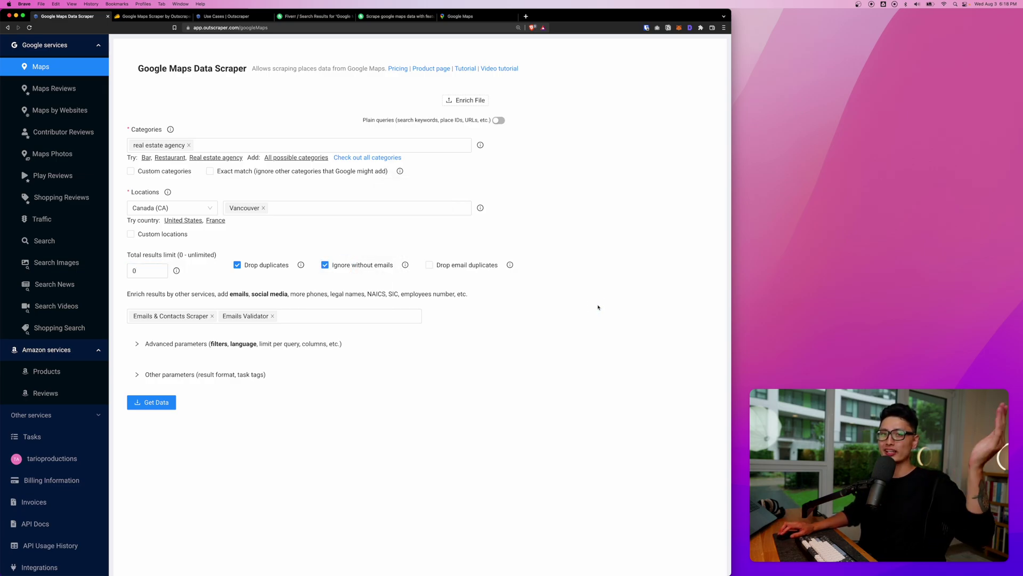
click(325, 265)
Review the list of enrichment services and their prices
click(297, 314)
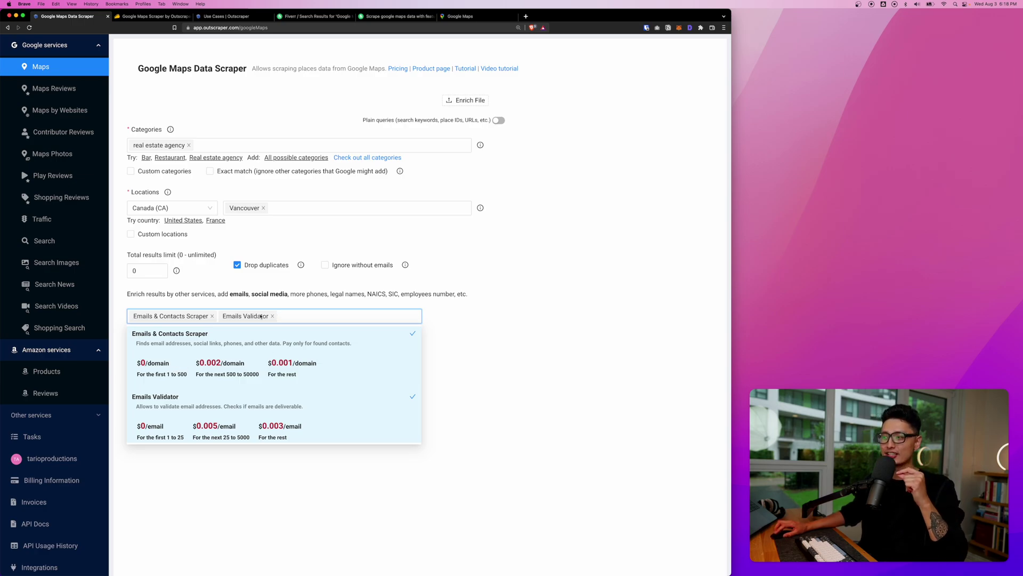
scroll(163, 405, down, 2)
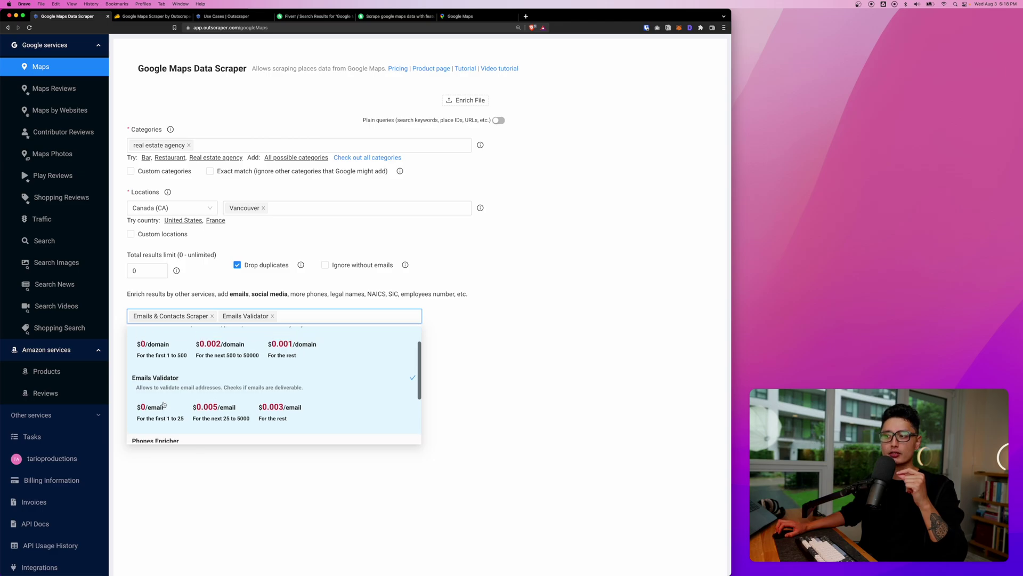
scroll(247, 353, up, 2)
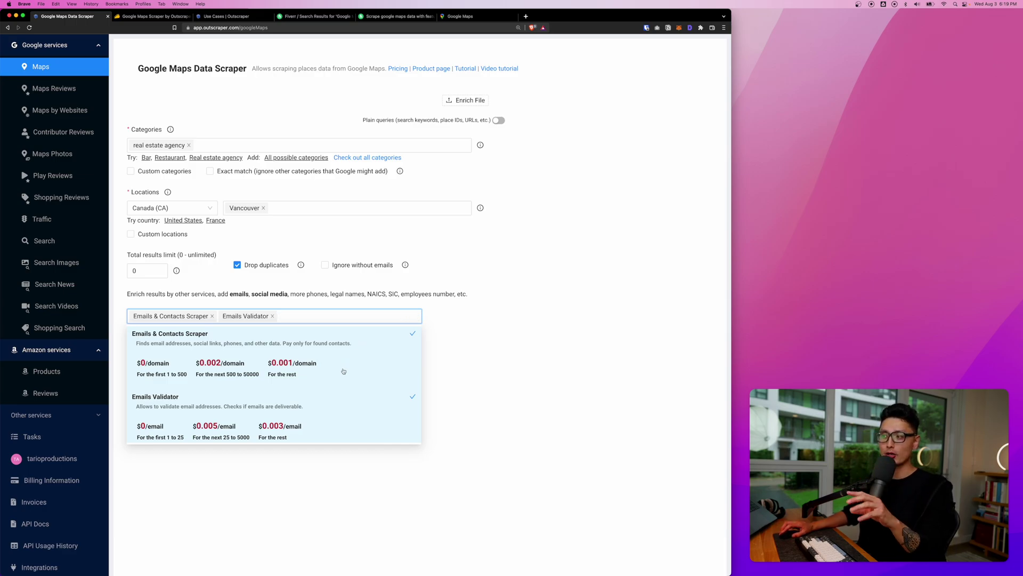
scroll(323, 415, down, 2)
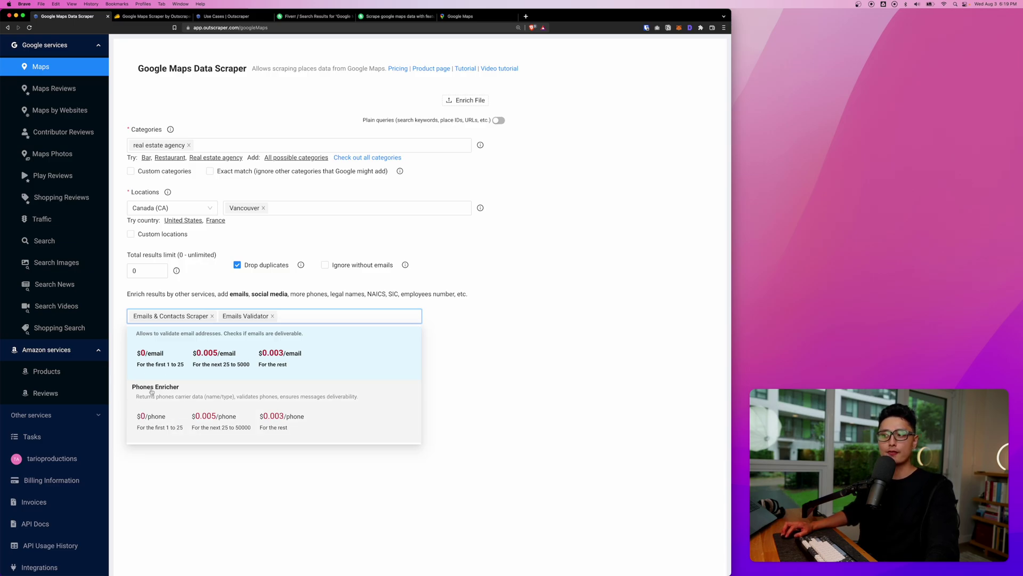
scroll(269, 375, up, 2)
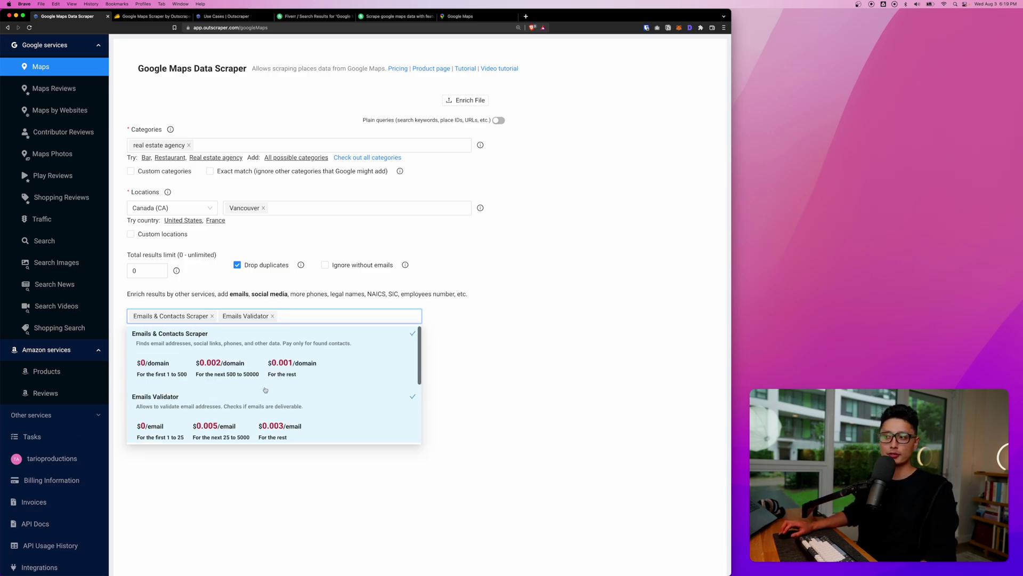
Close the enrichment services list and briefly review the Advanced parameters
click(511, 404)
click(174, 343)
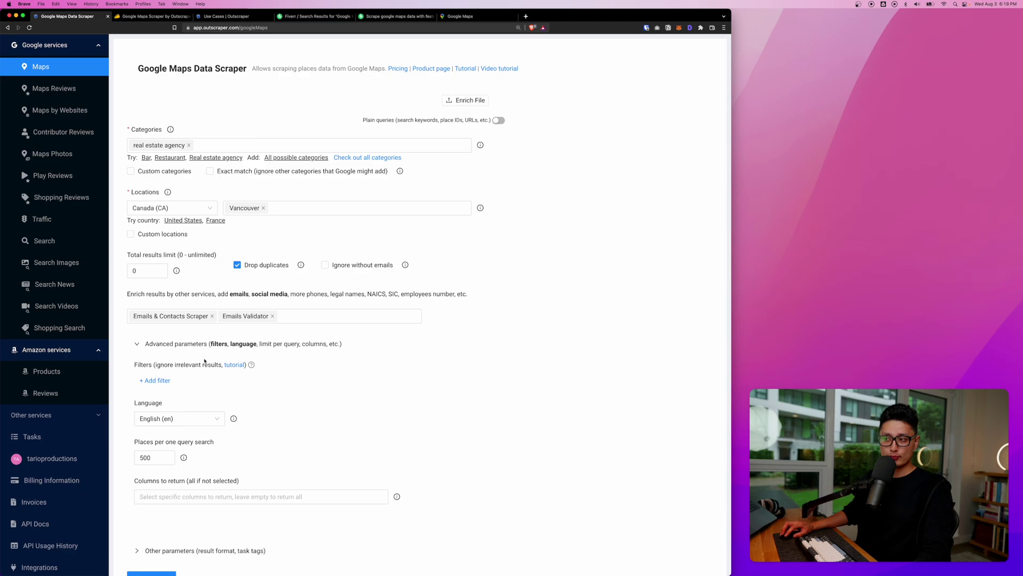
scroll(210, 378, down, 3)
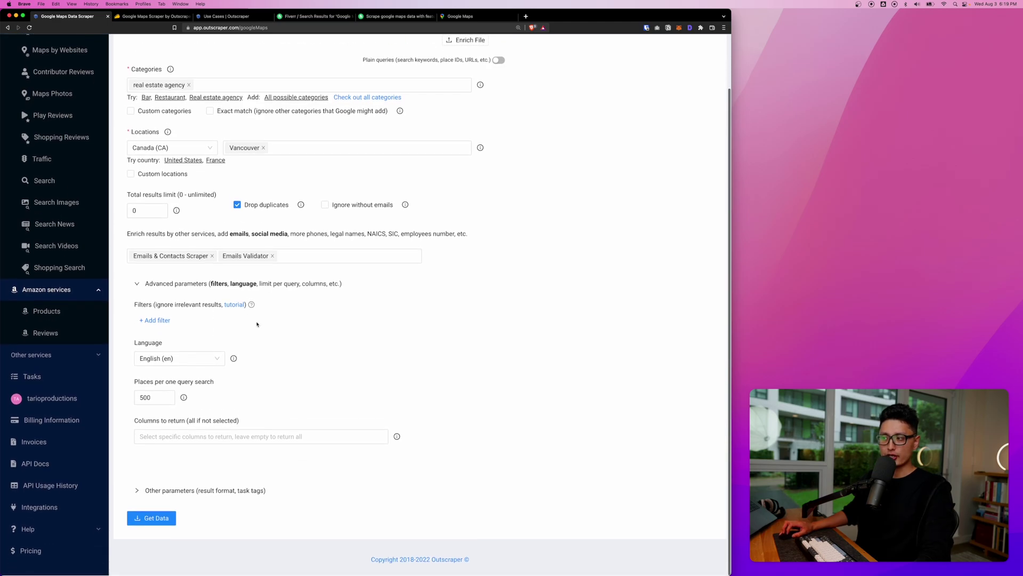
click(153, 290)
Leave the result extension on XLSX under Other parameters and start the search with Get Data
click(152, 330)
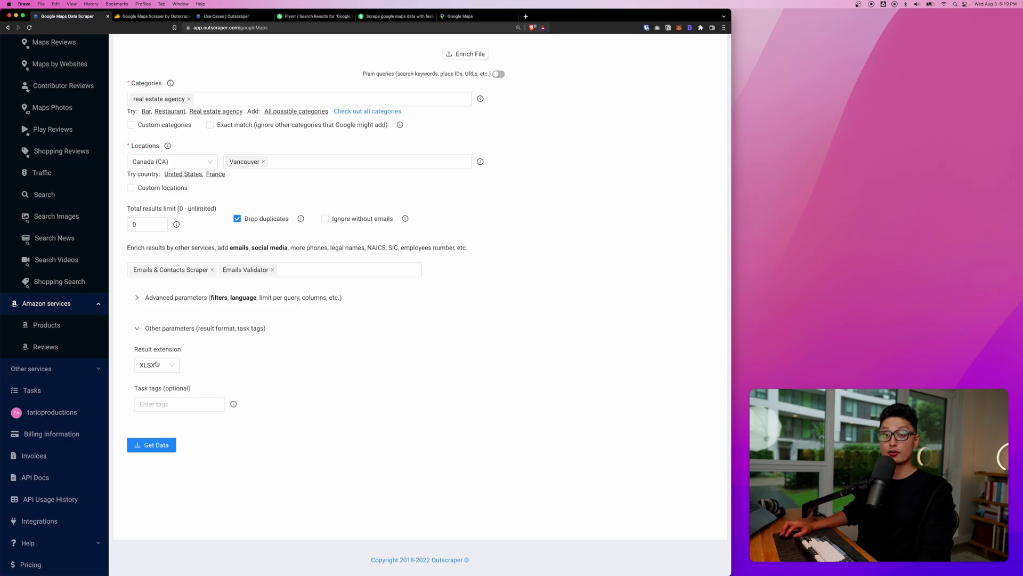
click(159, 368)
click(158, 365)
click(157, 366)
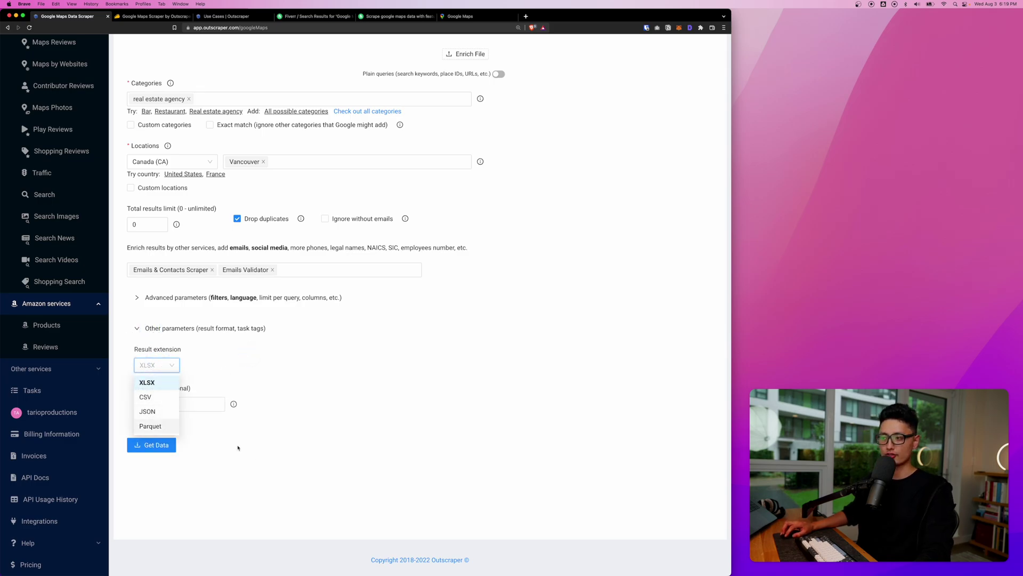
click(282, 479)
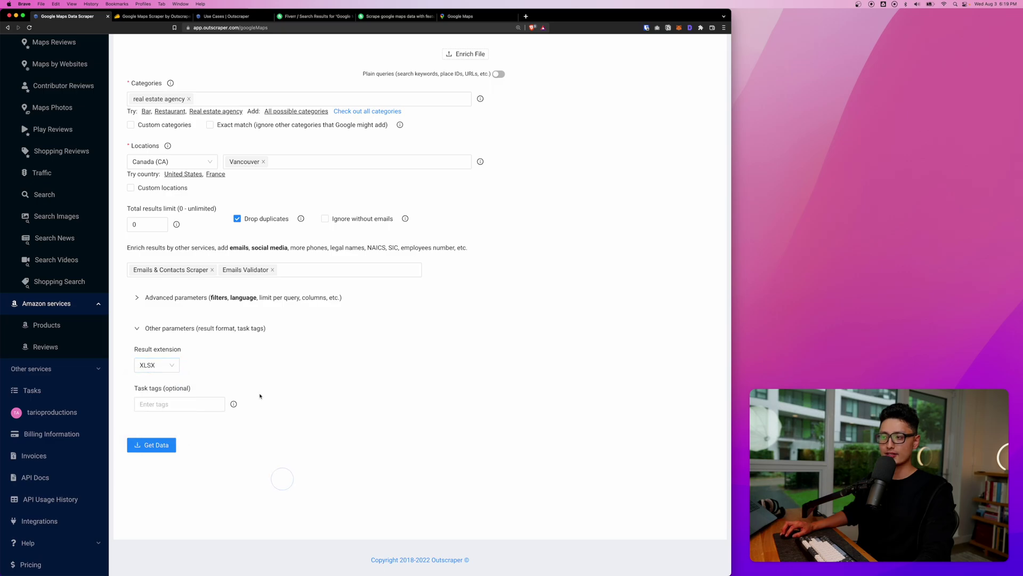
click(150, 449)
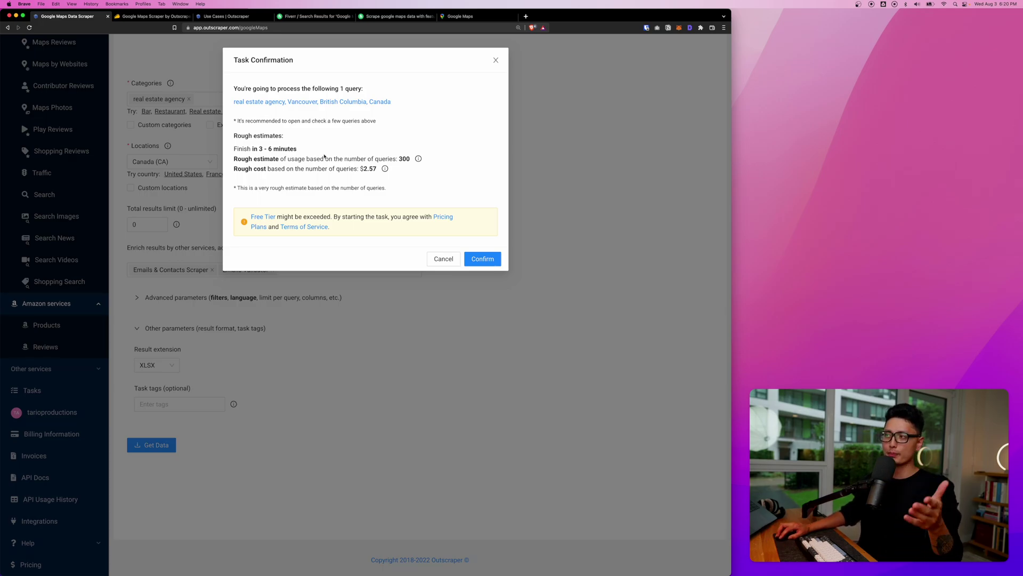
Review the usage estimate of 300 and the cost estimate, then confirm the Vancouver task
drag(286, 159, 235, 158)
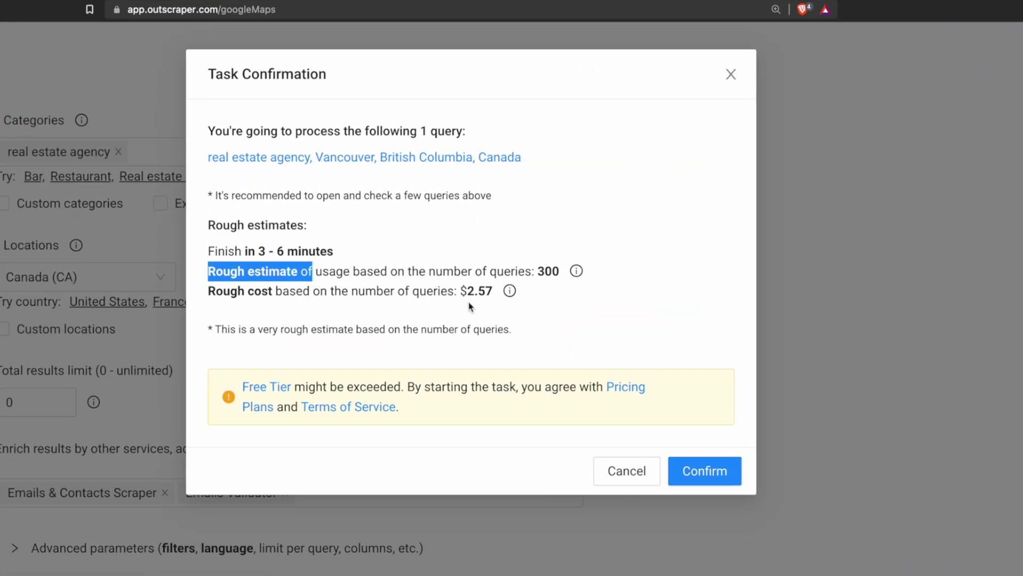
double_click(547, 272)
drag(215, 291, 333, 293)
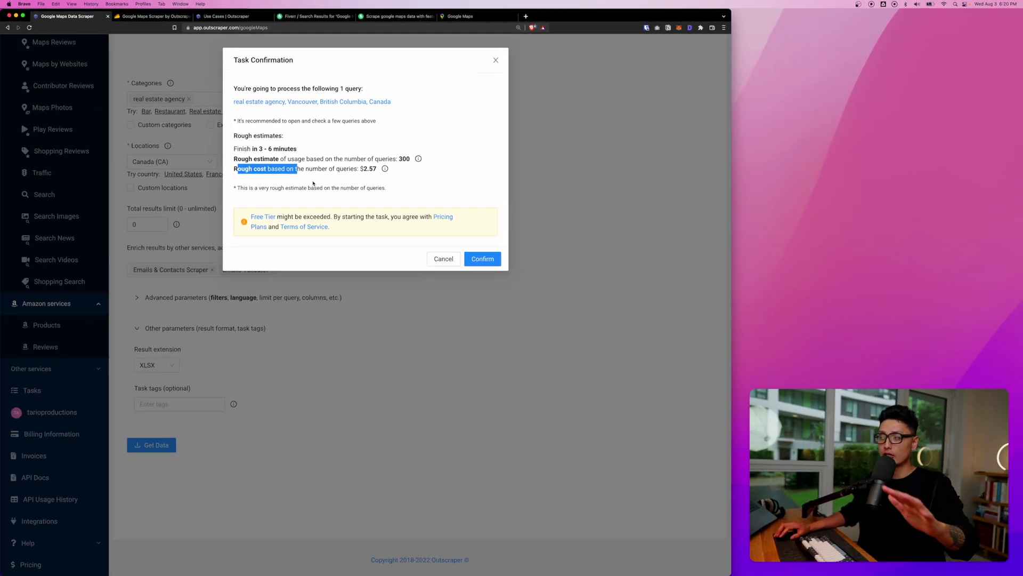
click(483, 261)
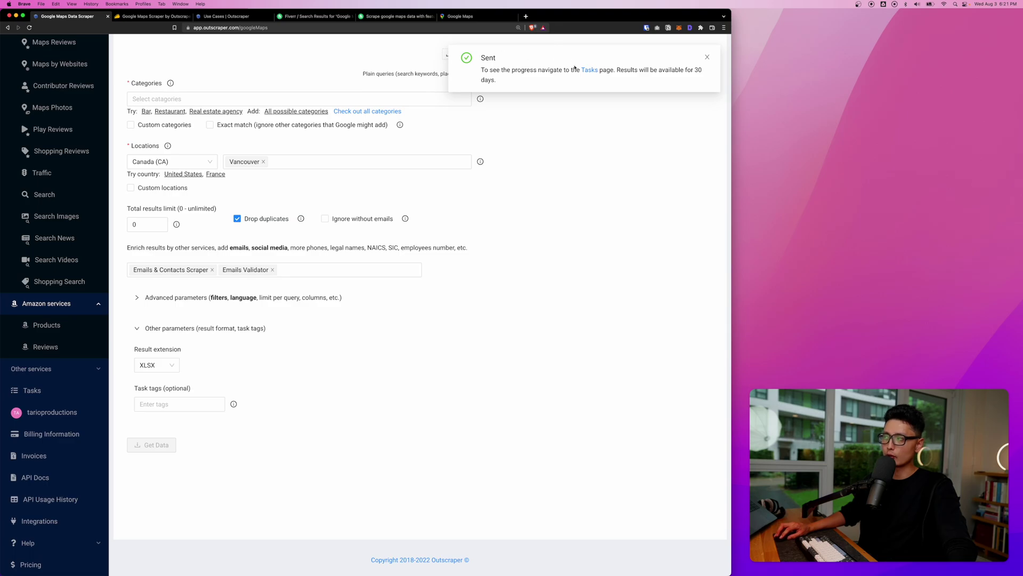
In the task list, open the earlier Google Maps Data [1001] results in Google Sheets
click(590, 71)
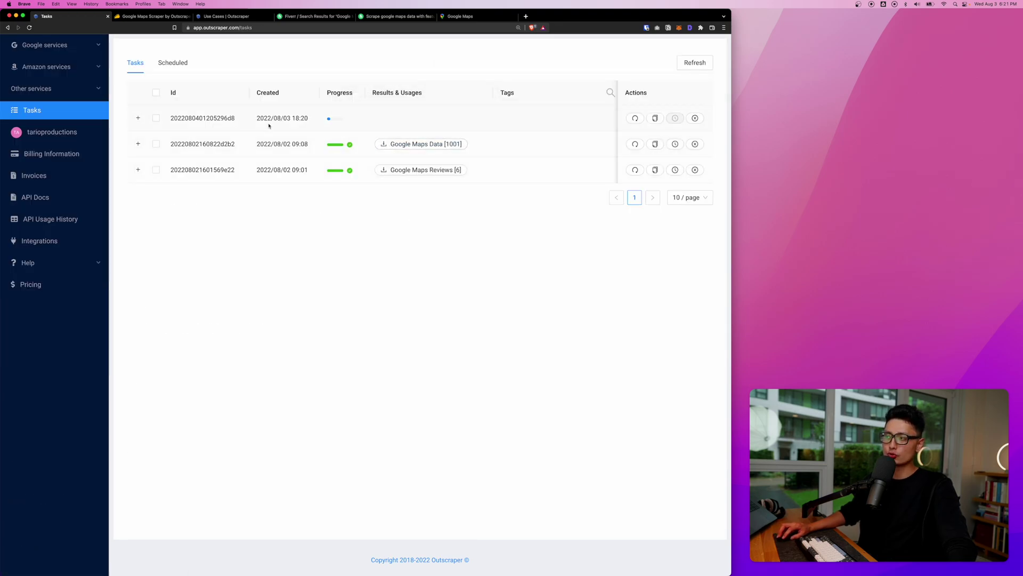
mouse_move(332, 121)
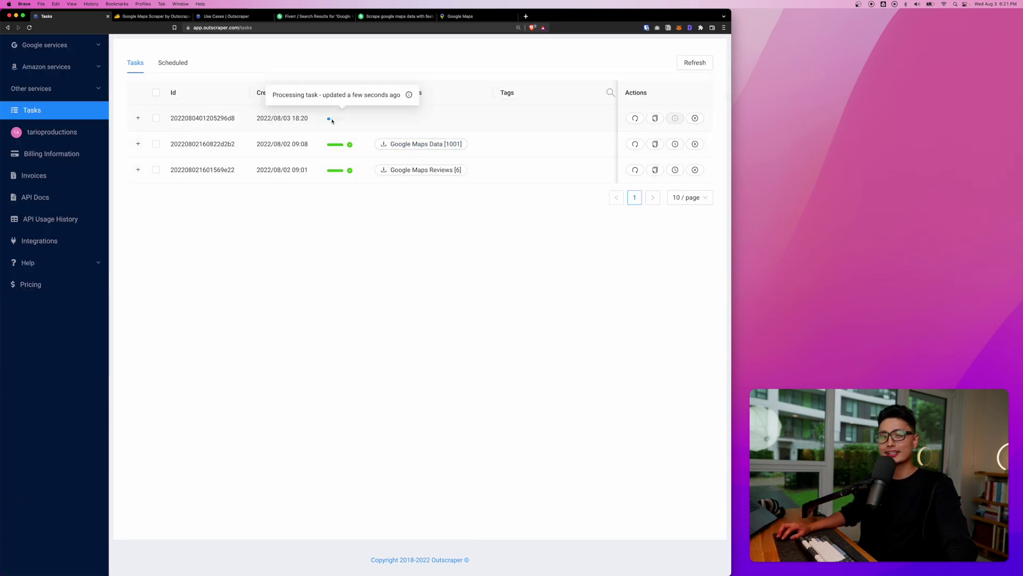
click(450, 149)
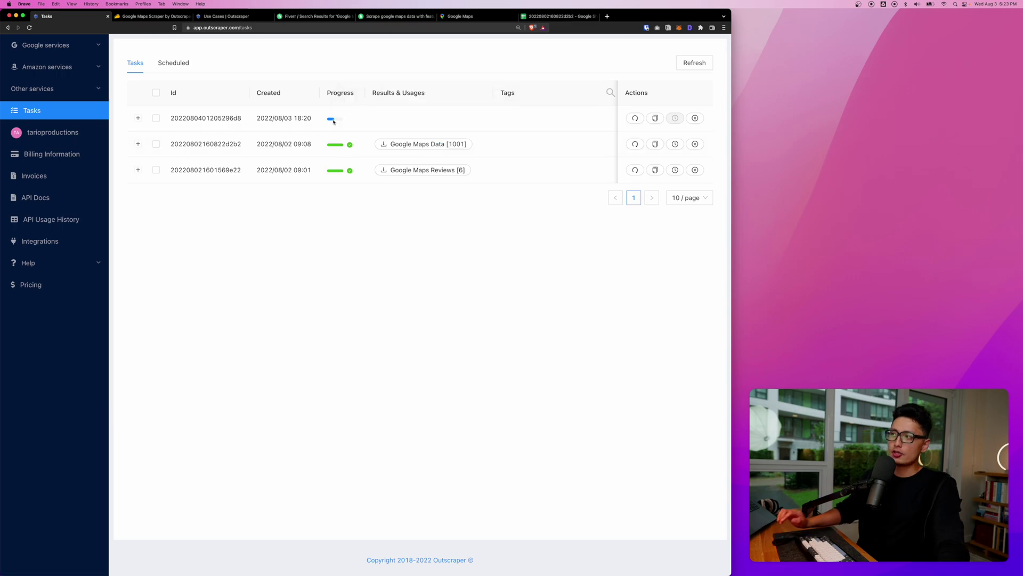
mouse_move(338, 122)
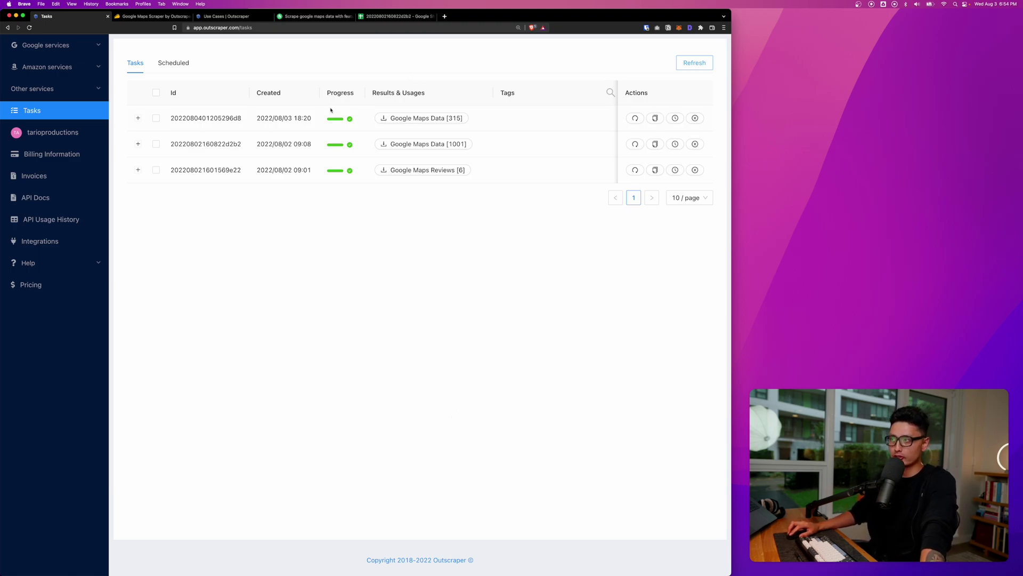
Check the new task's creation time and download its Google Maps Data [315] results file
click(361, 333)
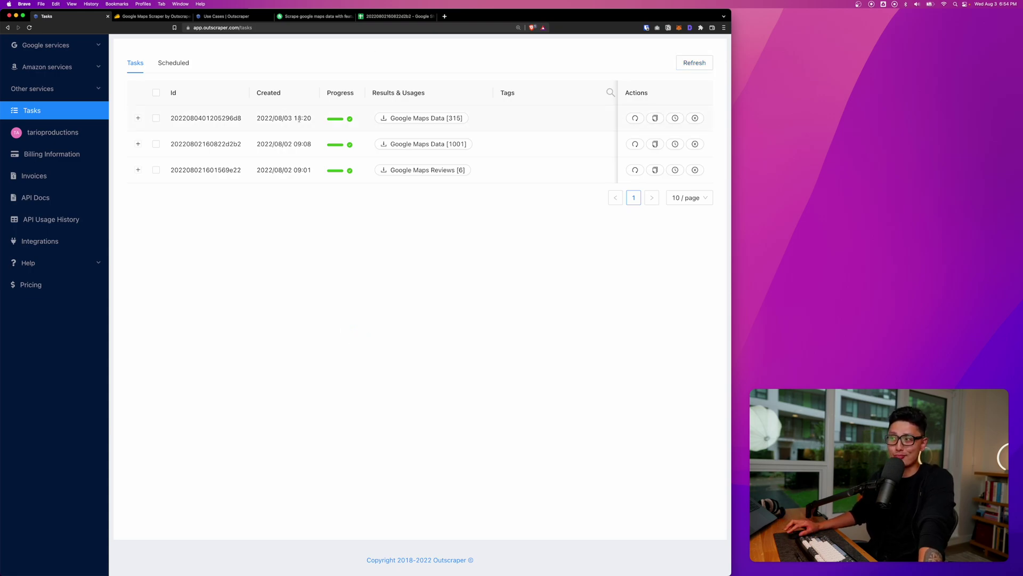
click(305, 233)
double_click(299, 118)
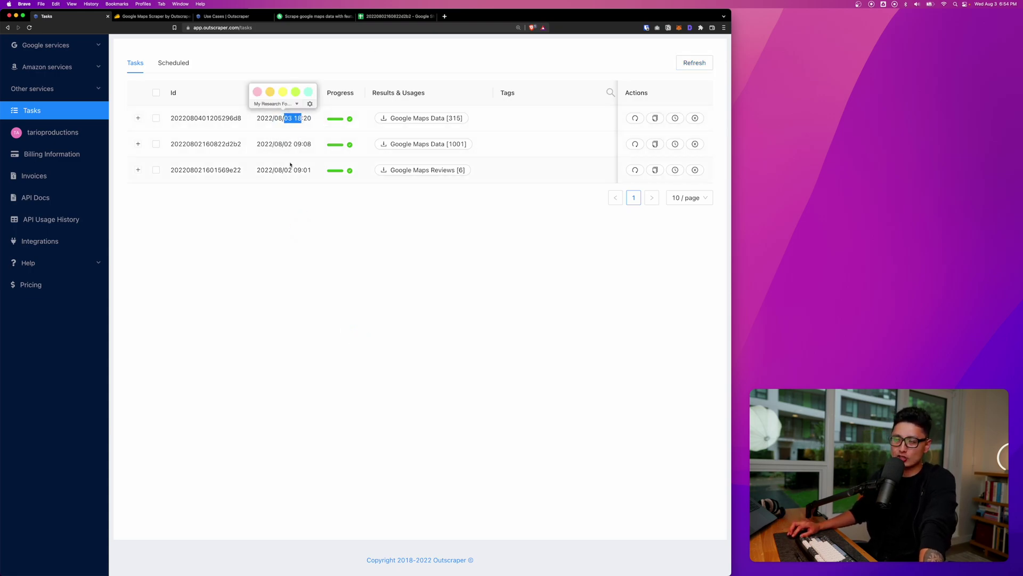
click(313, 340)
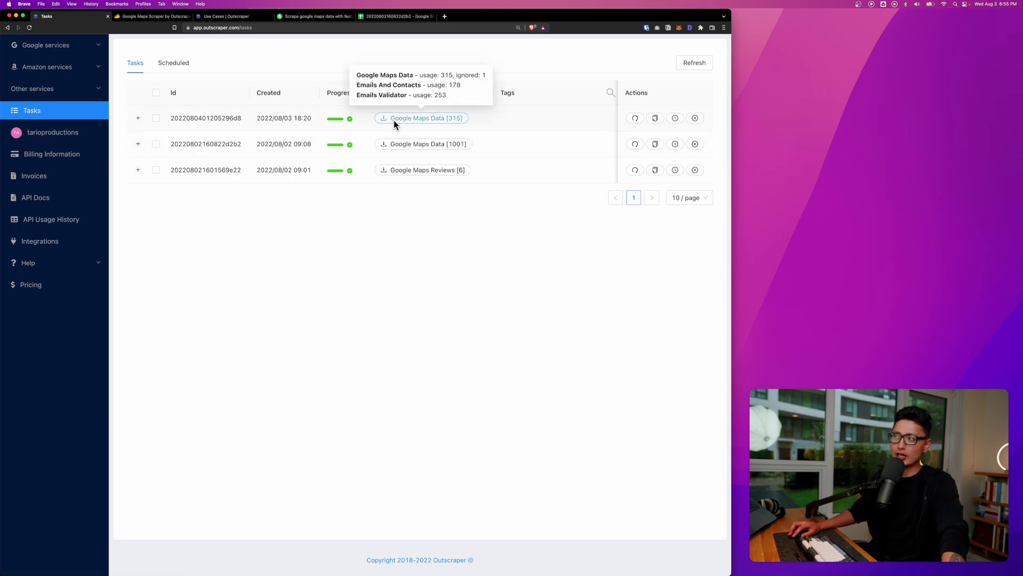
click(438, 122)
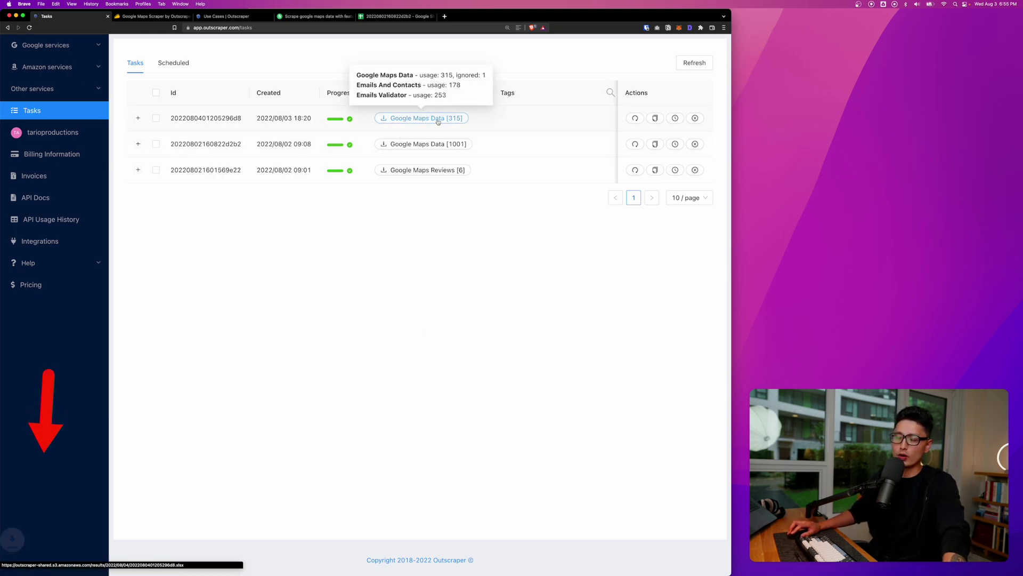
Import the downloaded Vancouver results xlsx into Google Sheets as a new spreadsheet and open it
click(72, 565)
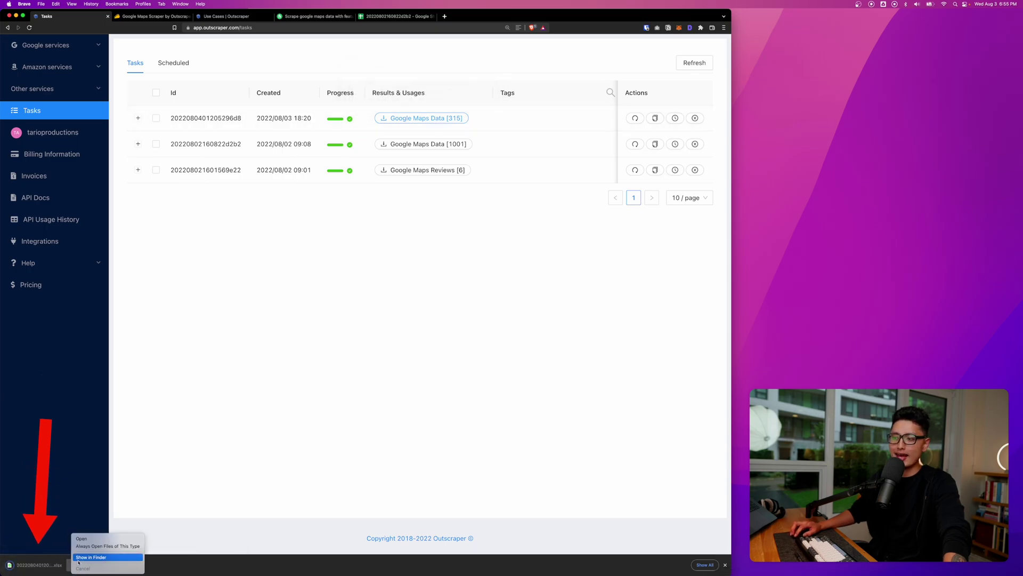
click(107, 557)
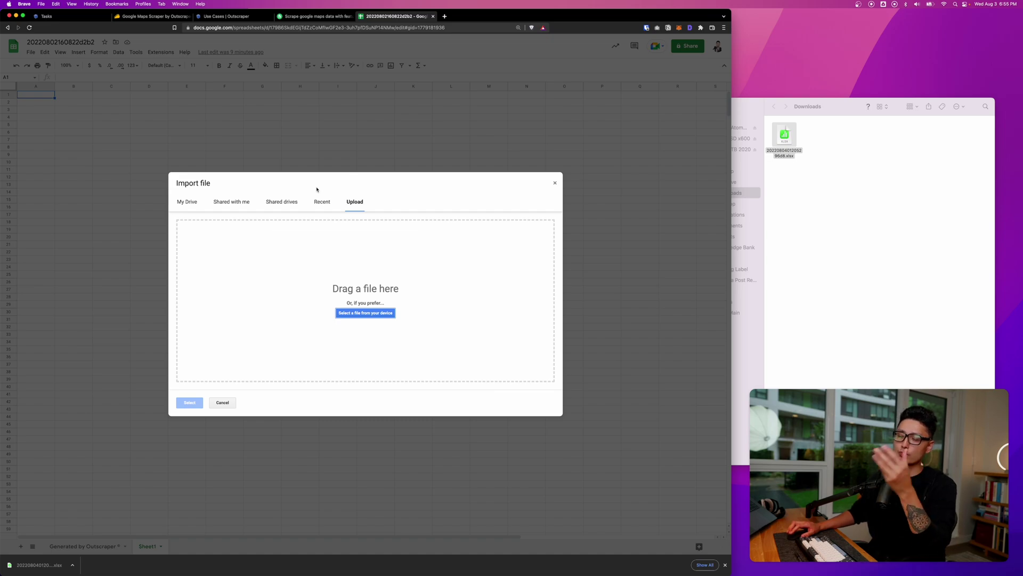
click(763, 222)
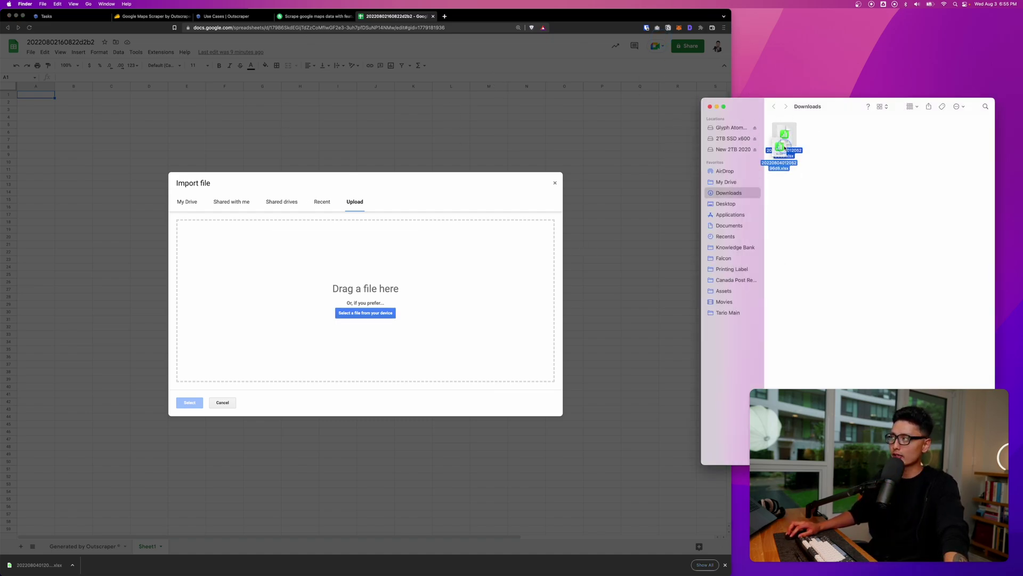
drag(784, 136, 367, 285)
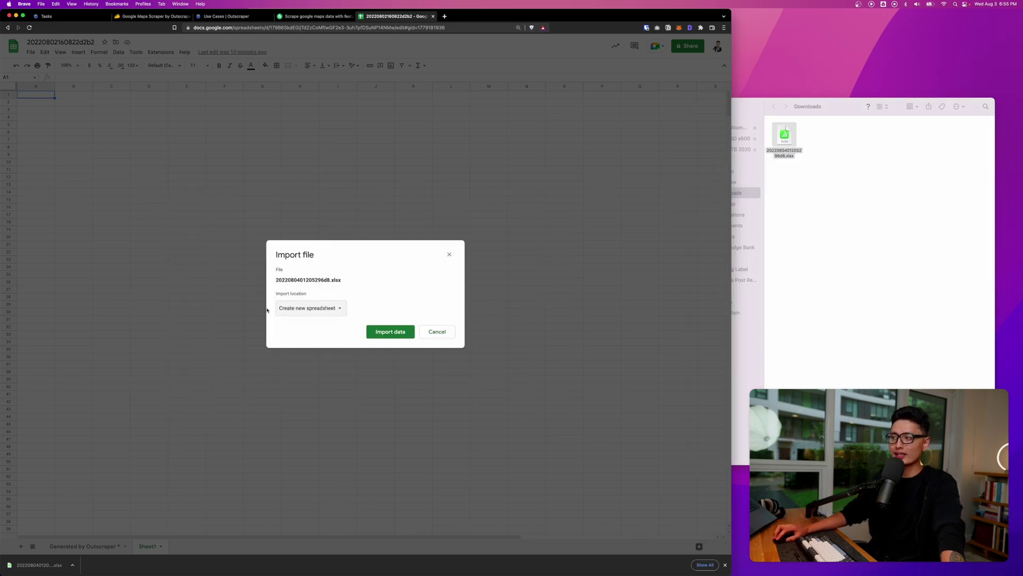
click(393, 336)
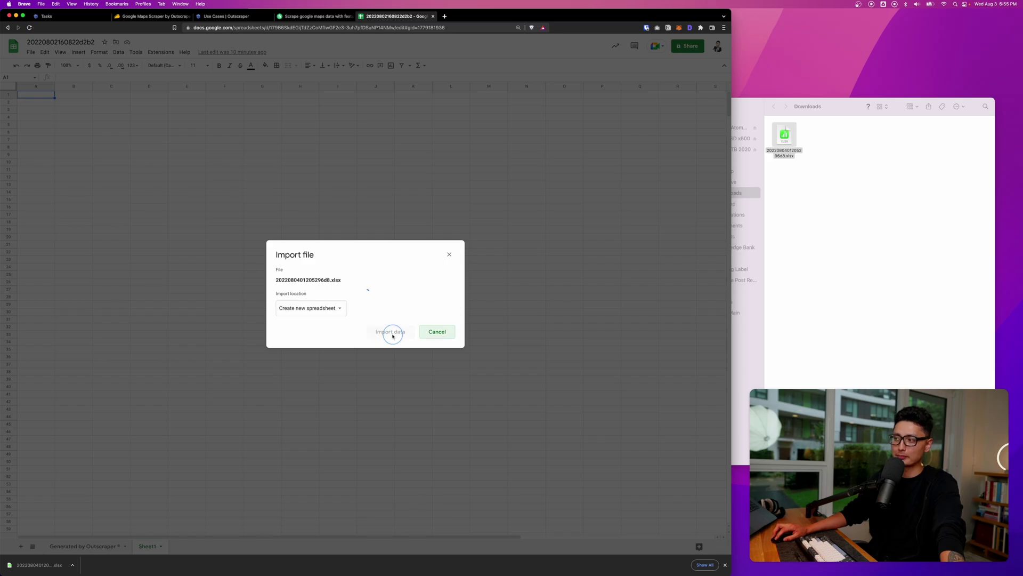
click(362, 294)
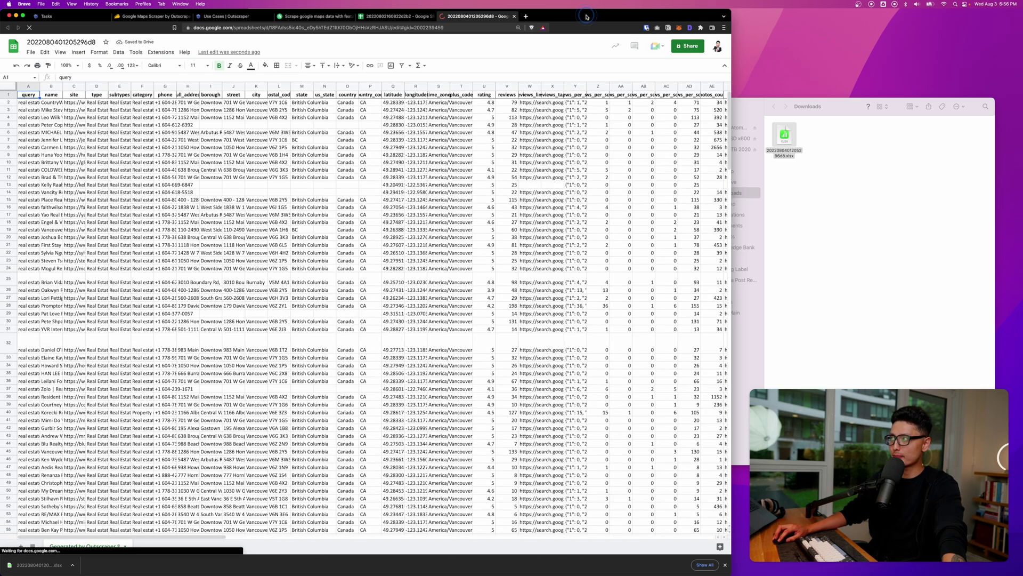
Maximize the window and auto-fit every column's width to its contents
double_click(586, 17)
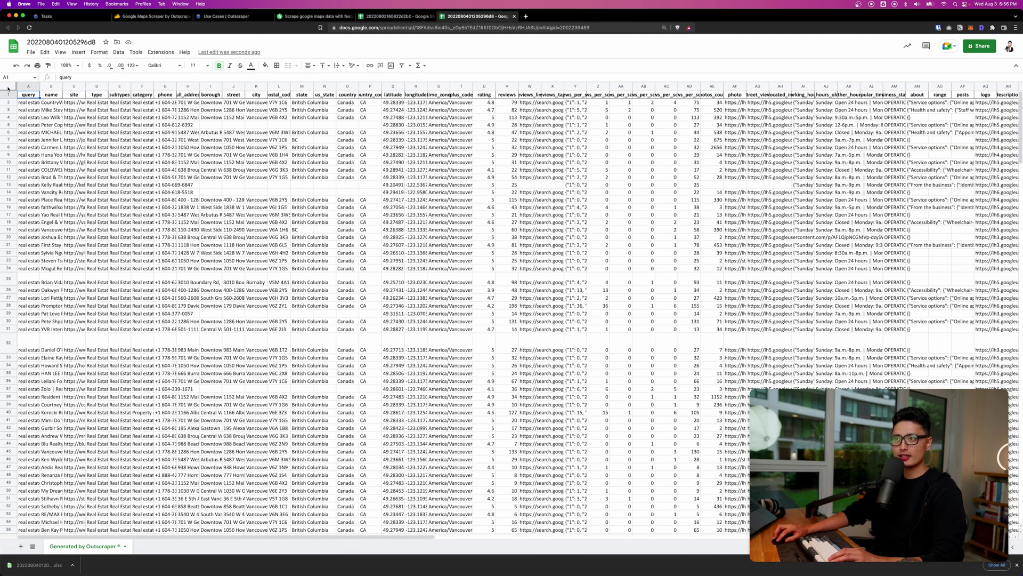
click(8, 87)
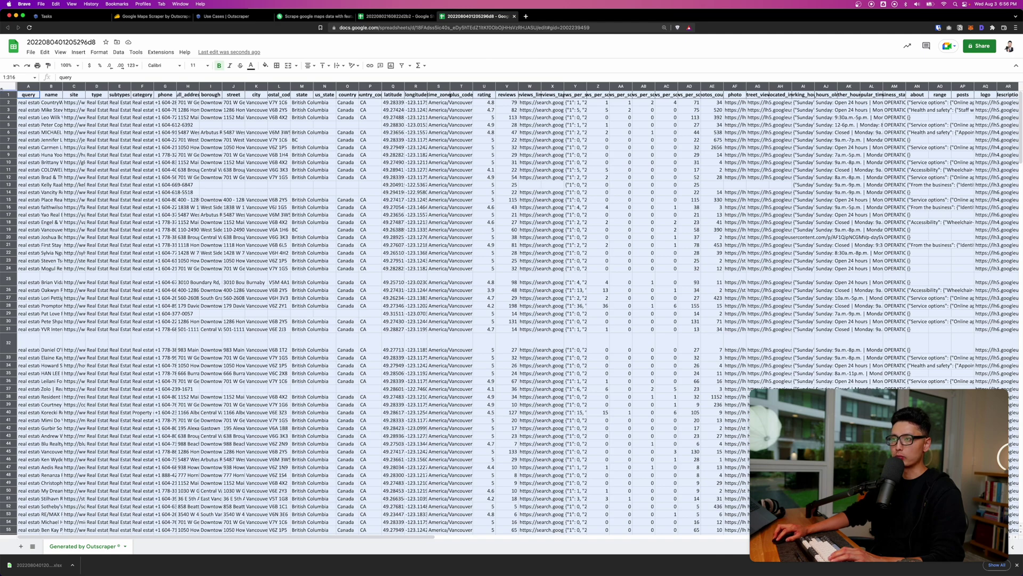
double_click(62, 87)
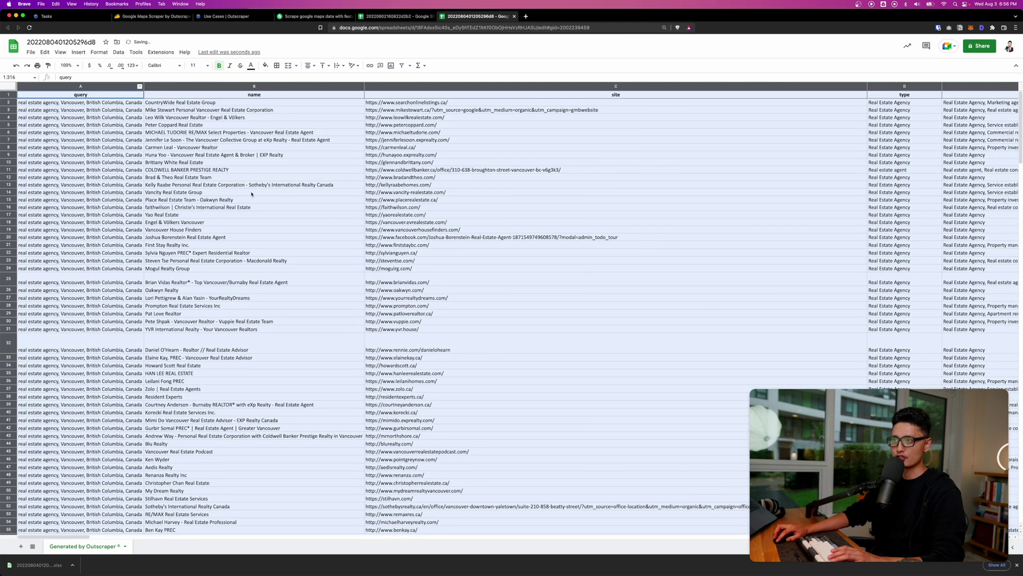
click(150, 163)
Make the agency names in column B bold and scroll through the agency list
click(86, 86)
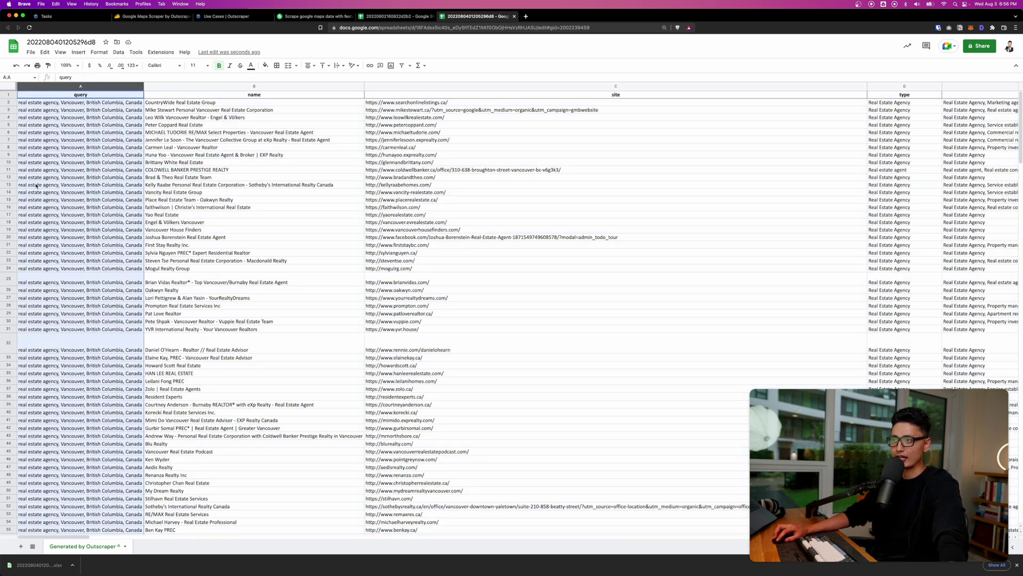
click(167, 86)
key(super+b)
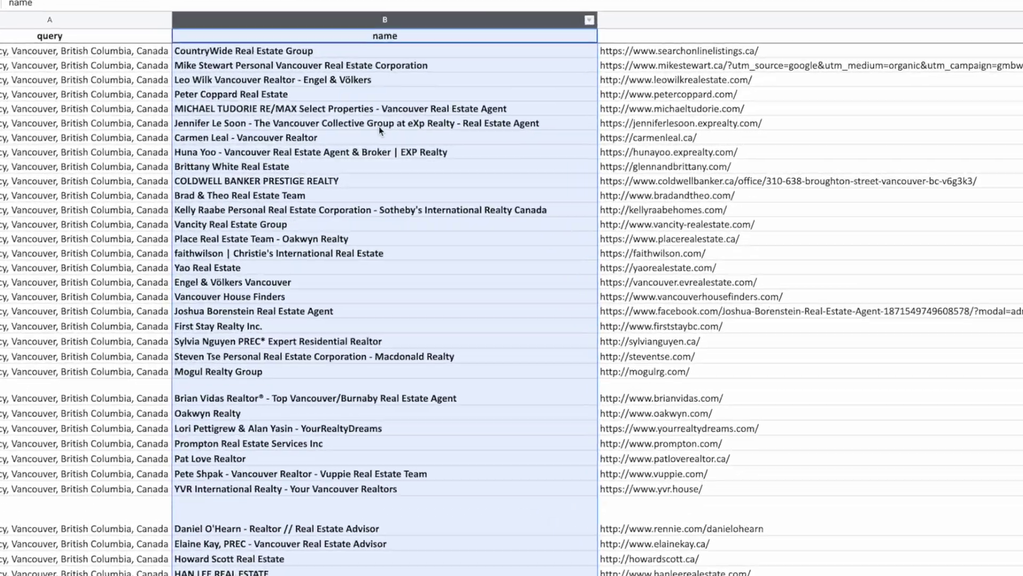
scroll(255, 157, down, 4)
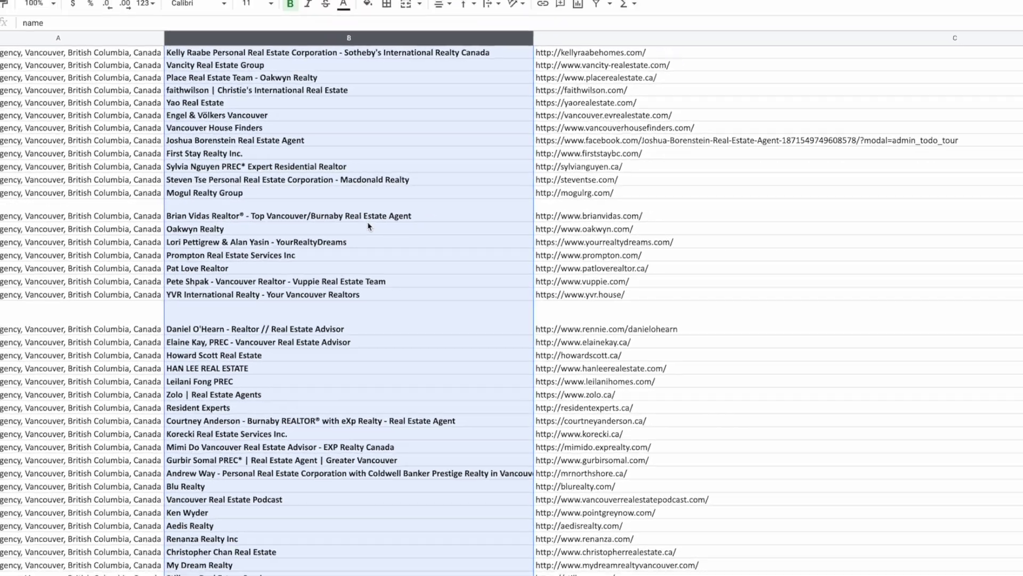
scroll(265, 205, down, 20)
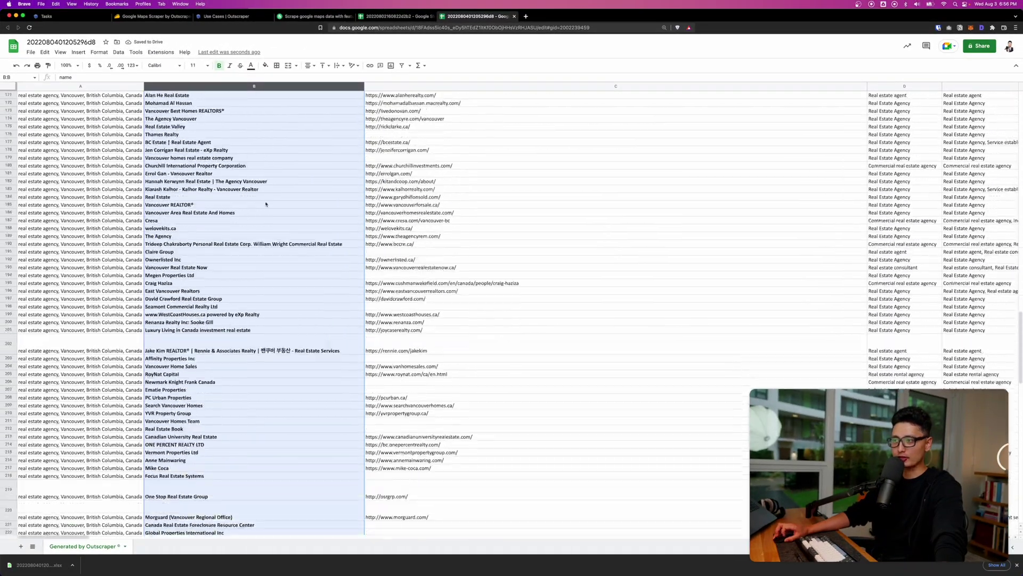
scroll(265, 204, down, 20)
scroll(250, 248, up, 20)
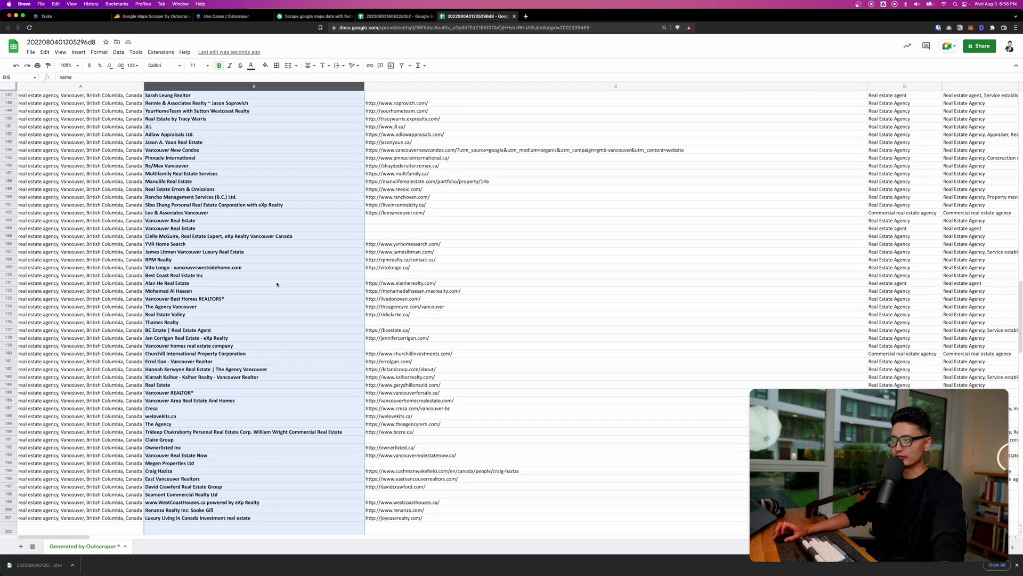
click(410, 87)
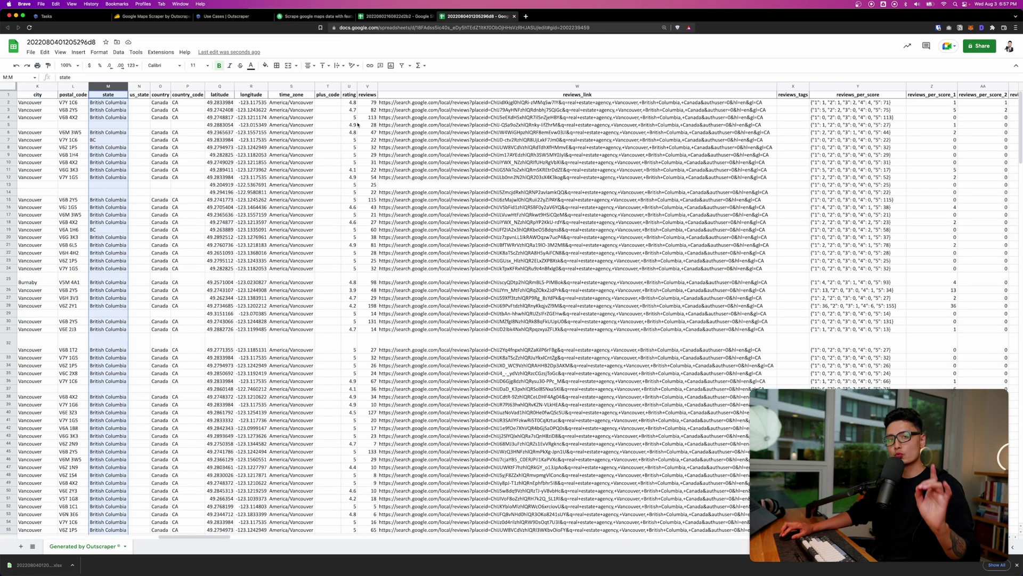
Give the rating and reviews columns (U–V) a red fill with white text
drag(350, 86, 367, 87)
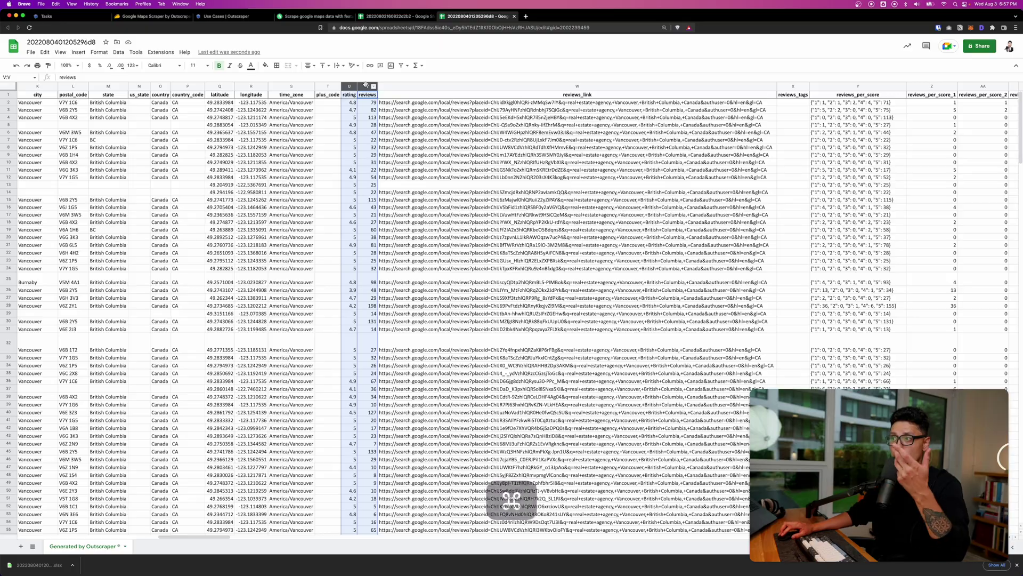
click(265, 65)
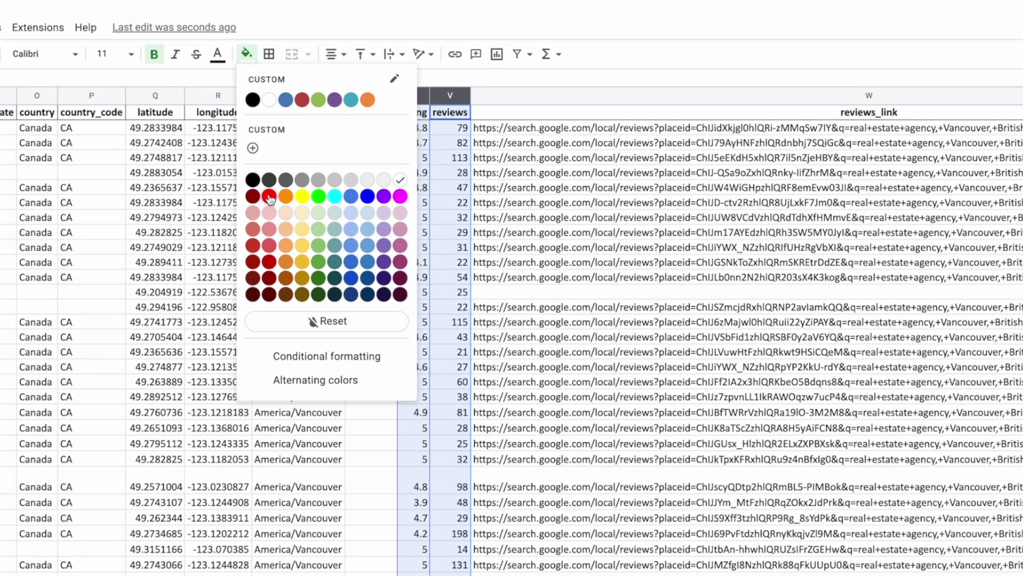
click(269, 197)
click(219, 59)
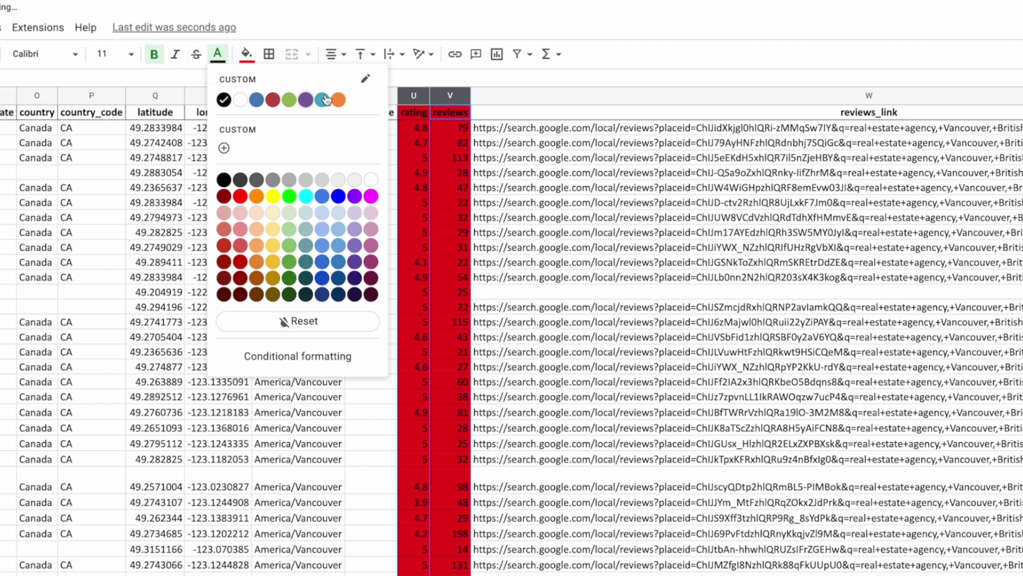
click(366, 176)
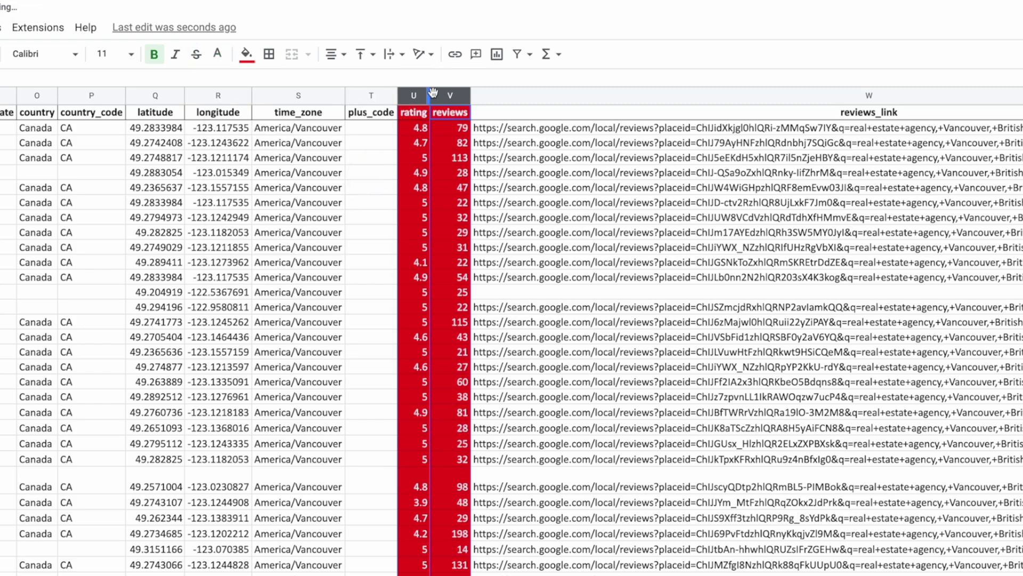
click(411, 95)
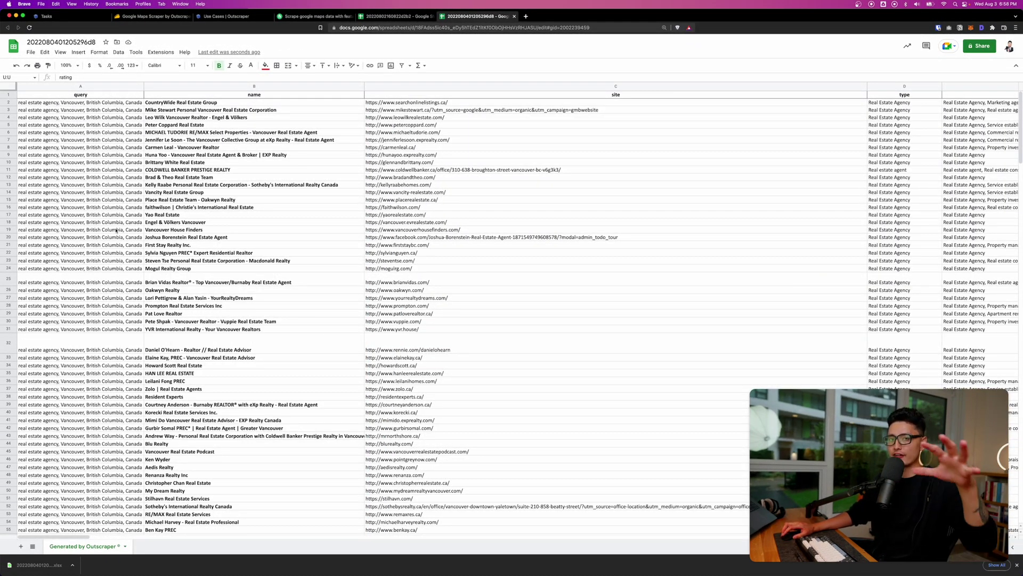
View the rating statistics: an average of about 4.51 across 209 rated agencies
scroll(231, 229, right, 15)
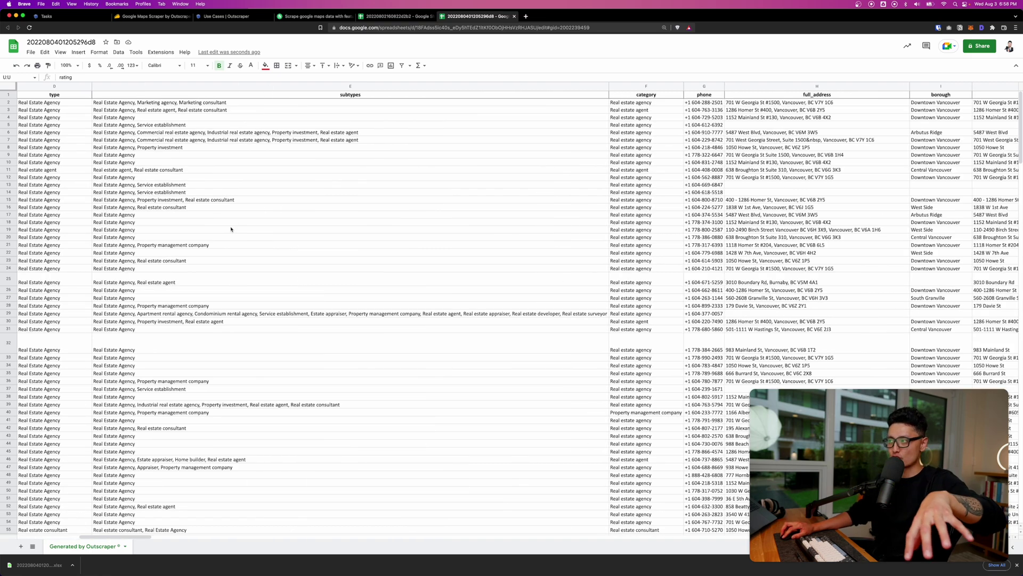
scroll(230, 230, right, 5)
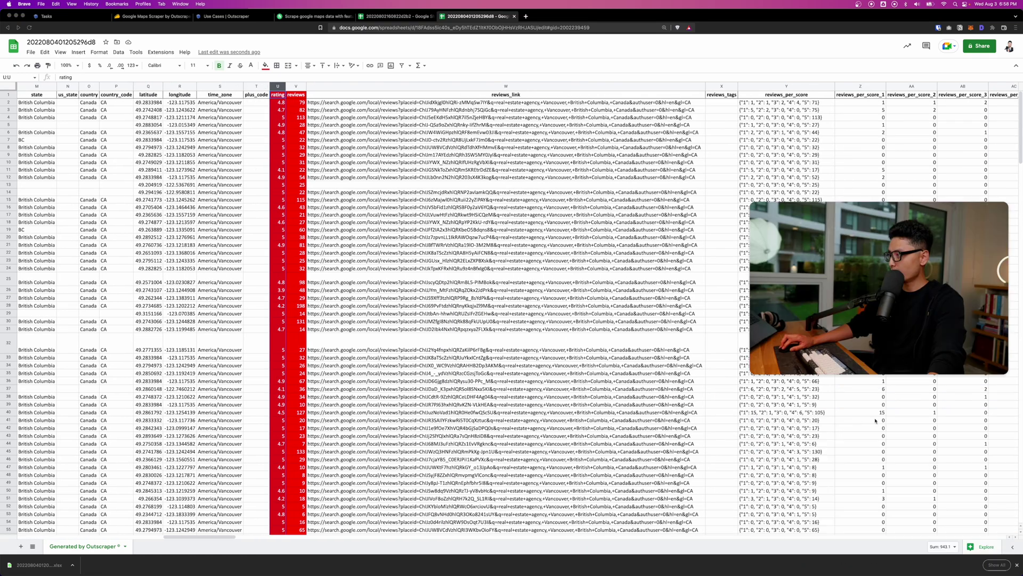
click(945, 549)
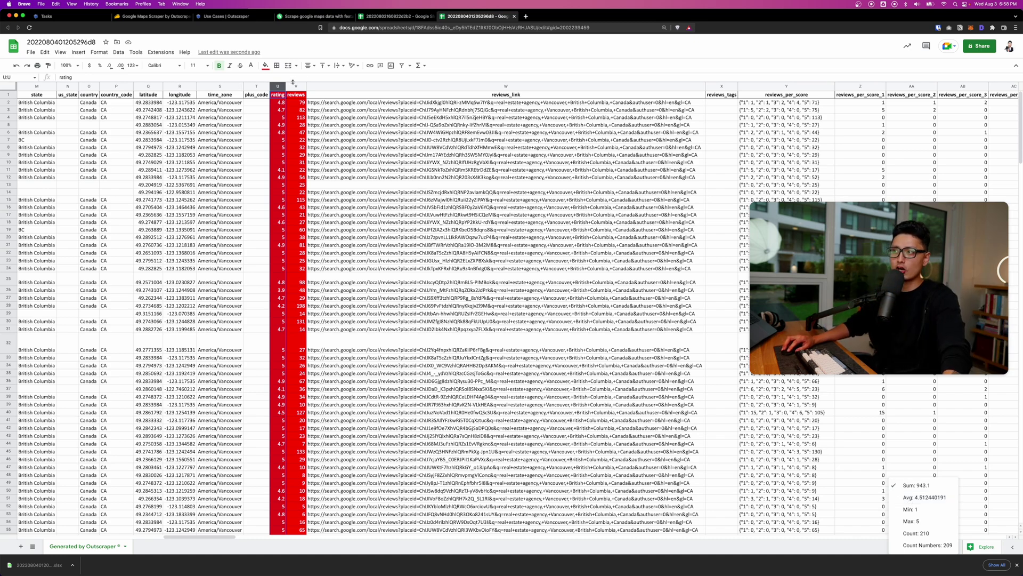
click(297, 86)
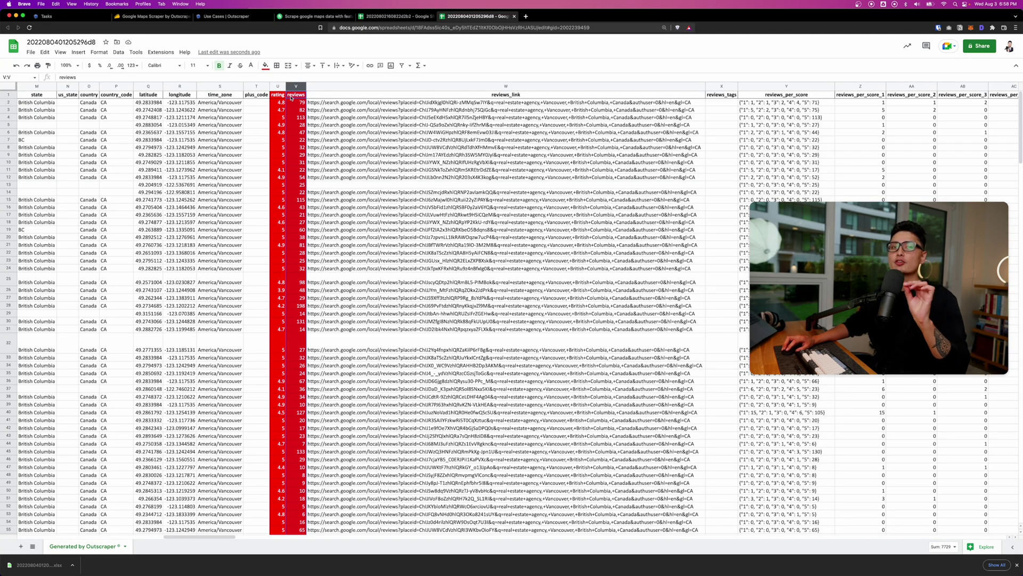
key(ctrl+a)
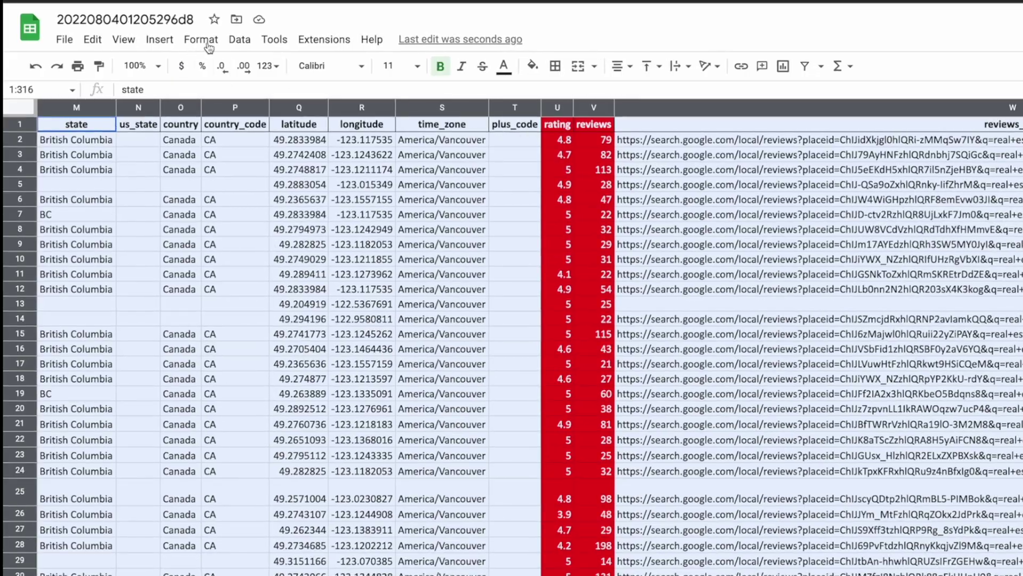
Add column filters and sort the agencies by review count, lowest first
click(118, 52)
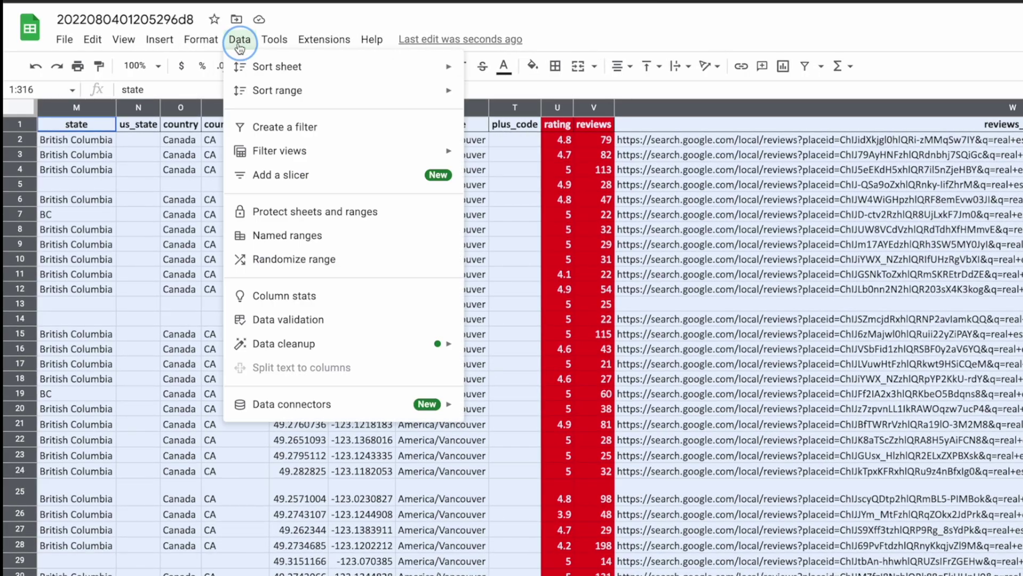
click(283, 131)
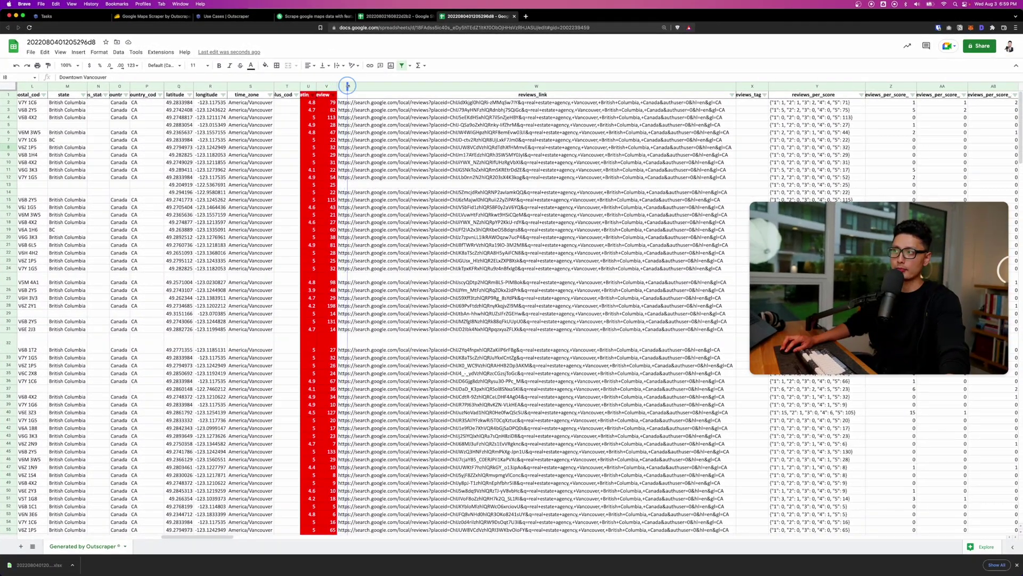
click(346, 94)
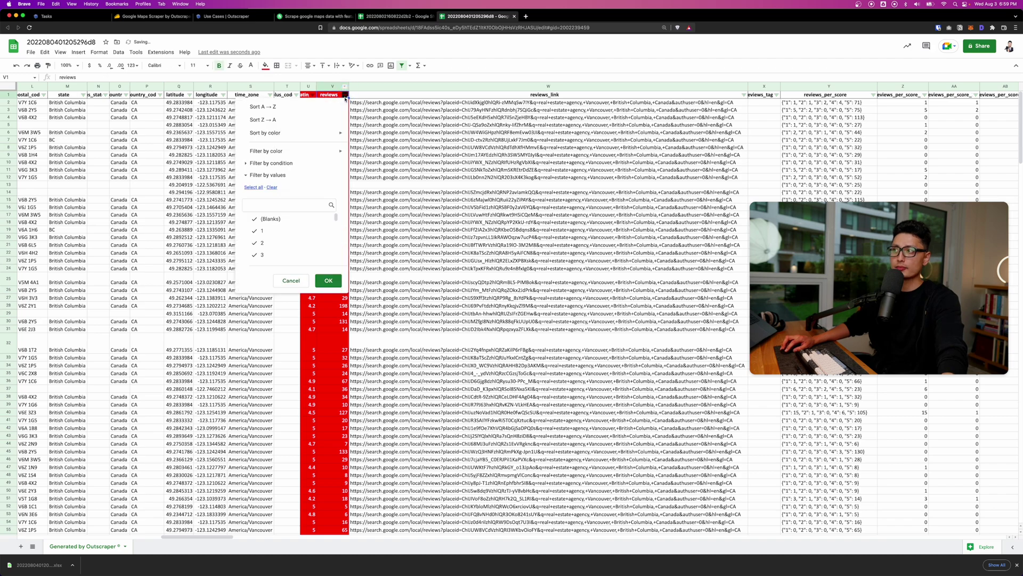
click(292, 121)
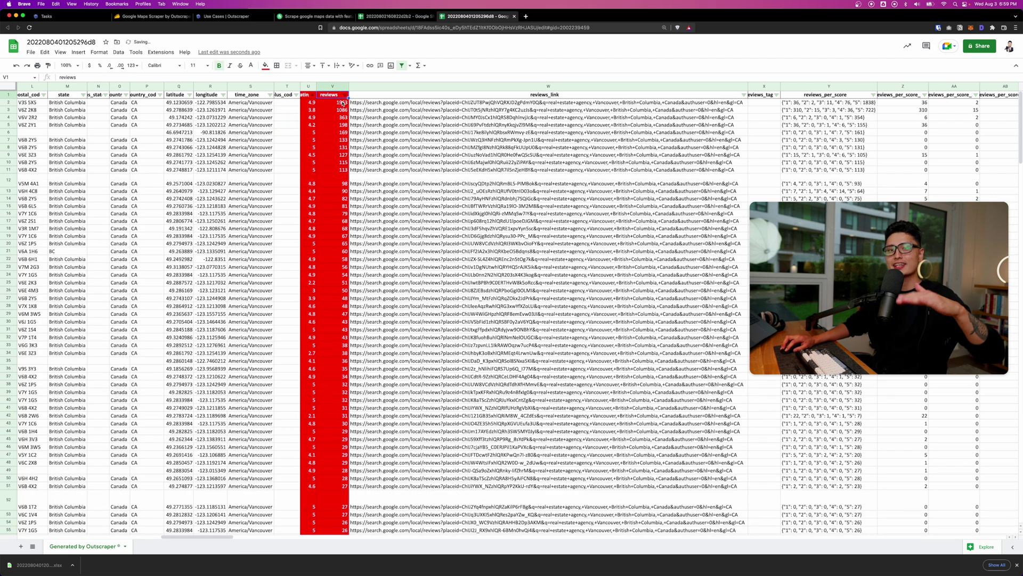
click(346, 95)
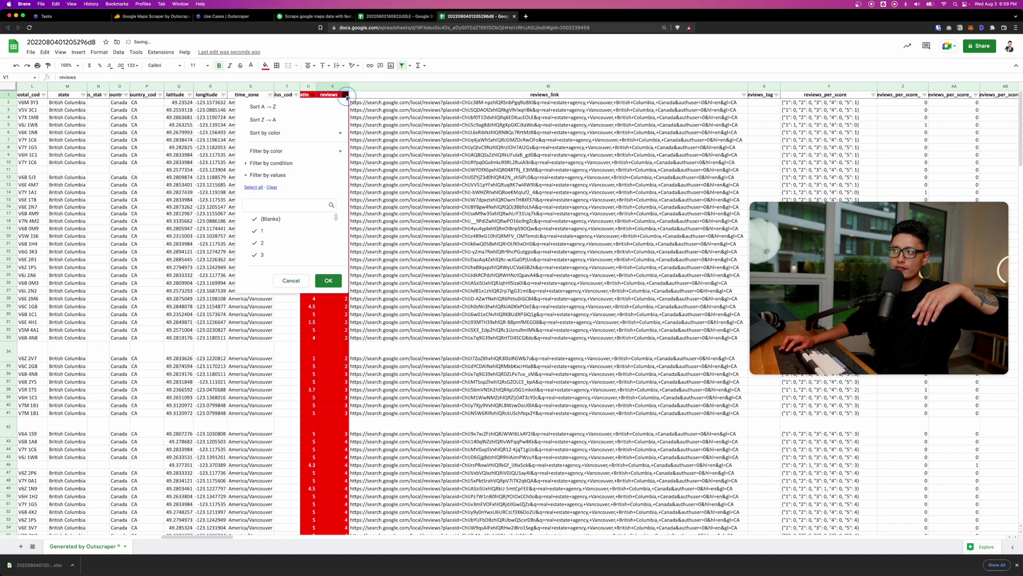
click(286, 107)
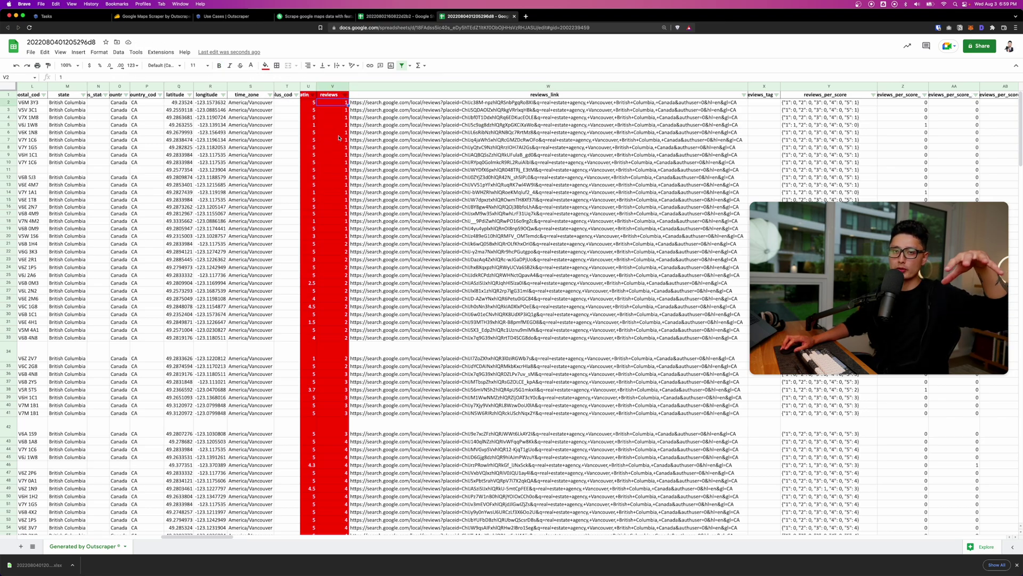
scroll(338, 160, down, 15)
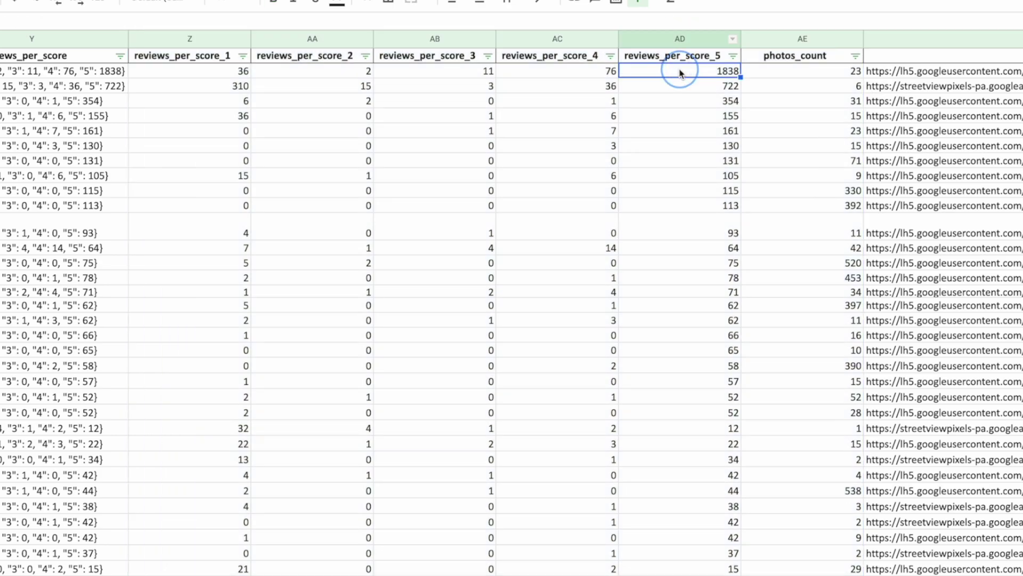
Check the per-score review counts, including 1,838 five-star reviews, and select the verified column's FALSE values
click(681, 71)
click(179, 75)
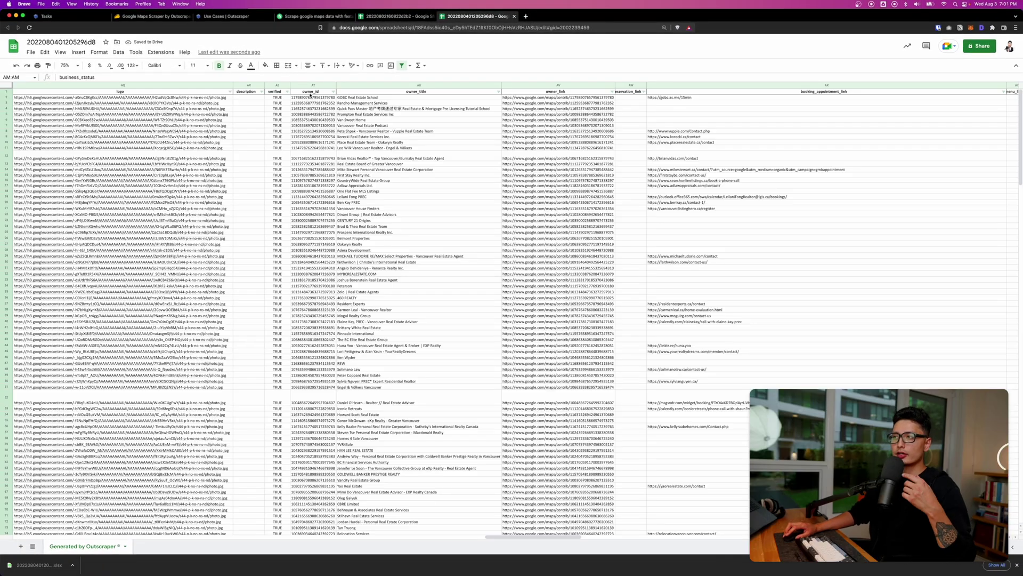
click(274, 85)
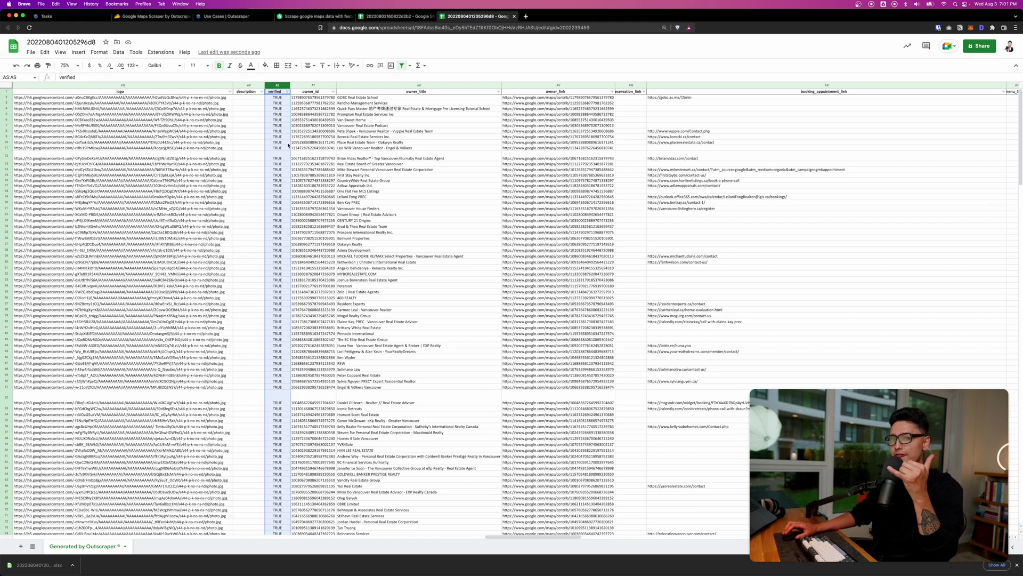
scroll(277, 307, down, 20)
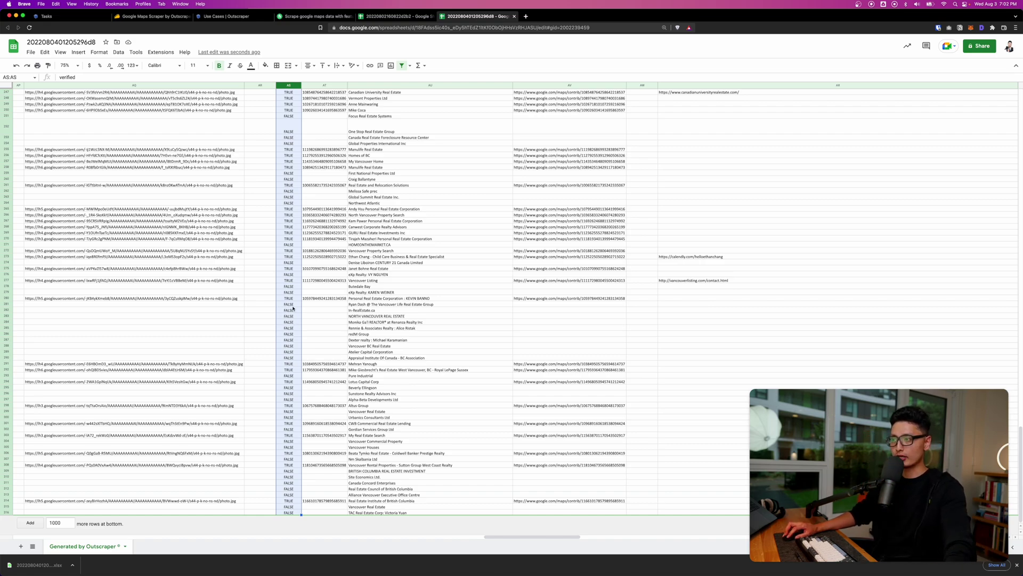
click(290, 305)
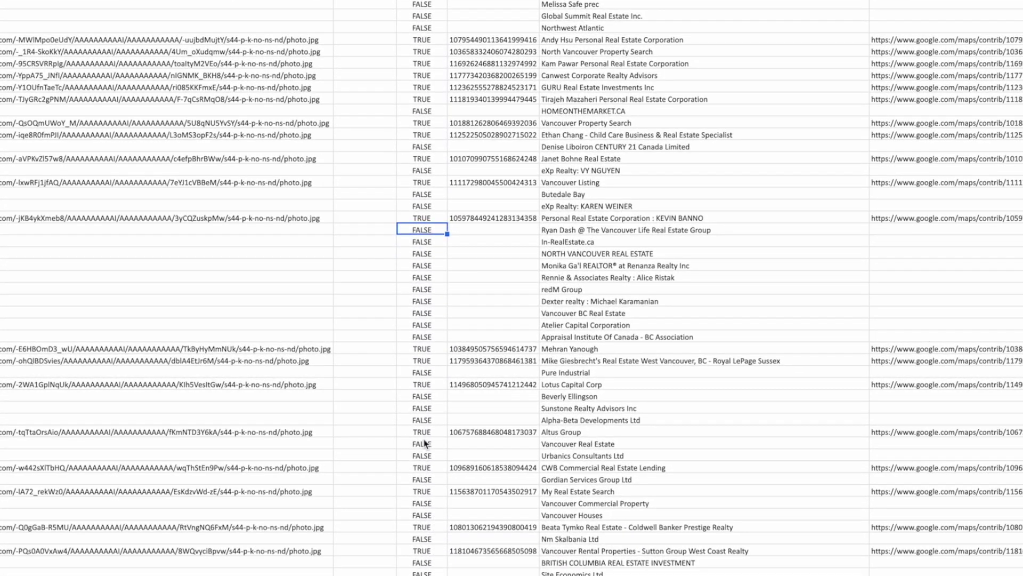
shift+click(421, 408)
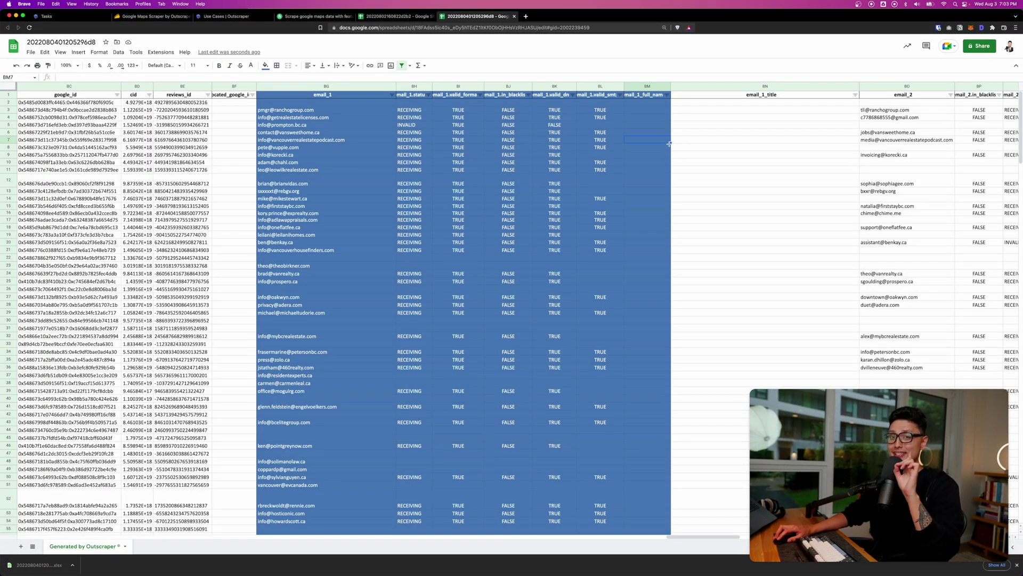
Widen the email_1.status column to show its full header and INVALID statuses
click(310, 86)
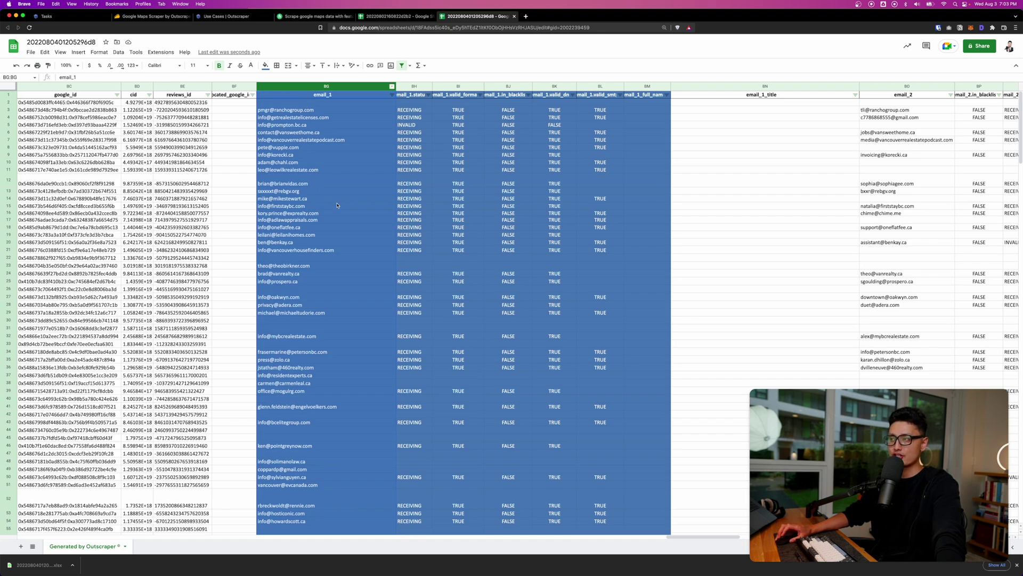
mouse_move(291, 170)
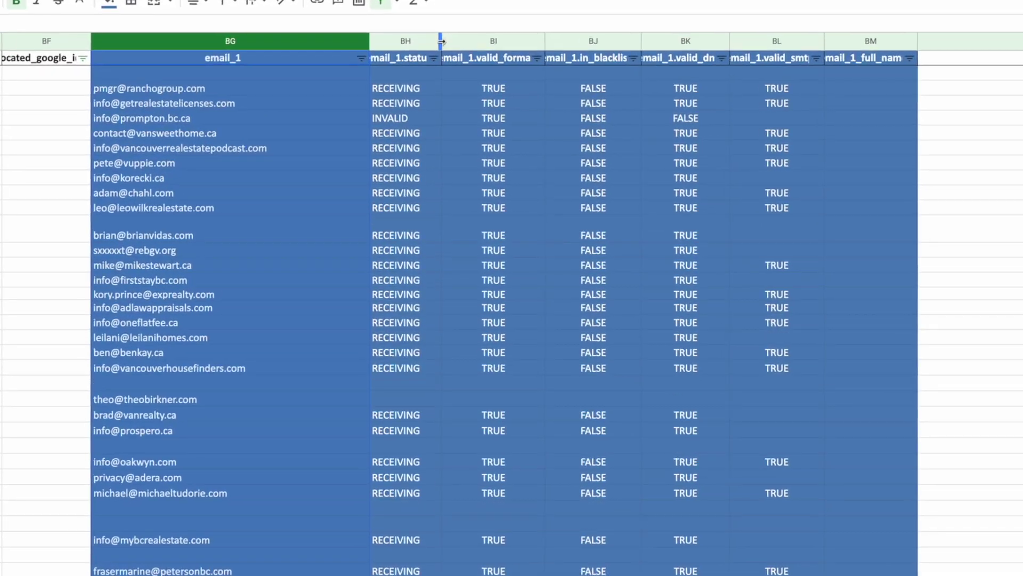
drag(432, 86, 449, 86)
drag(476, 41, 484, 41)
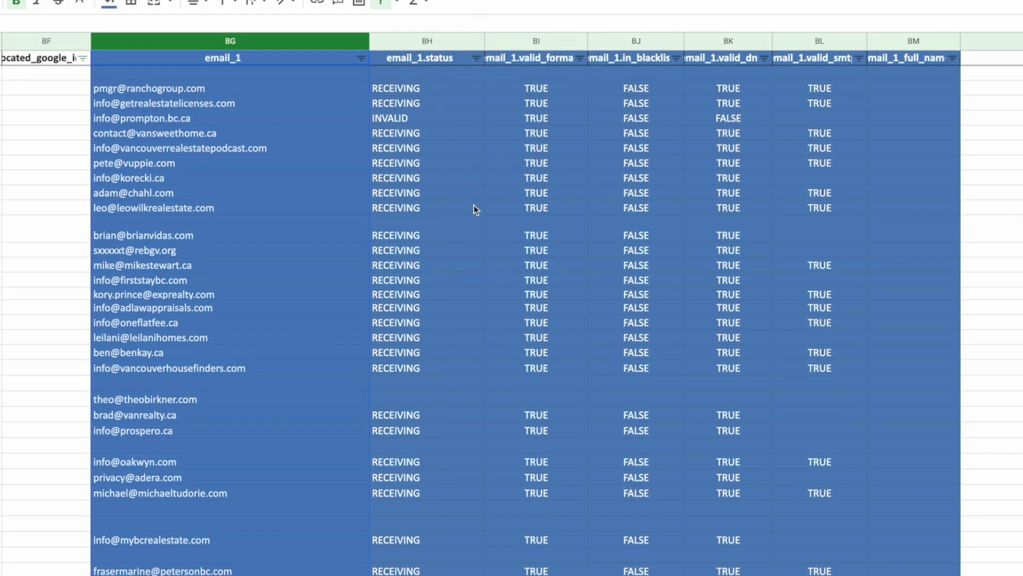
click(413, 119)
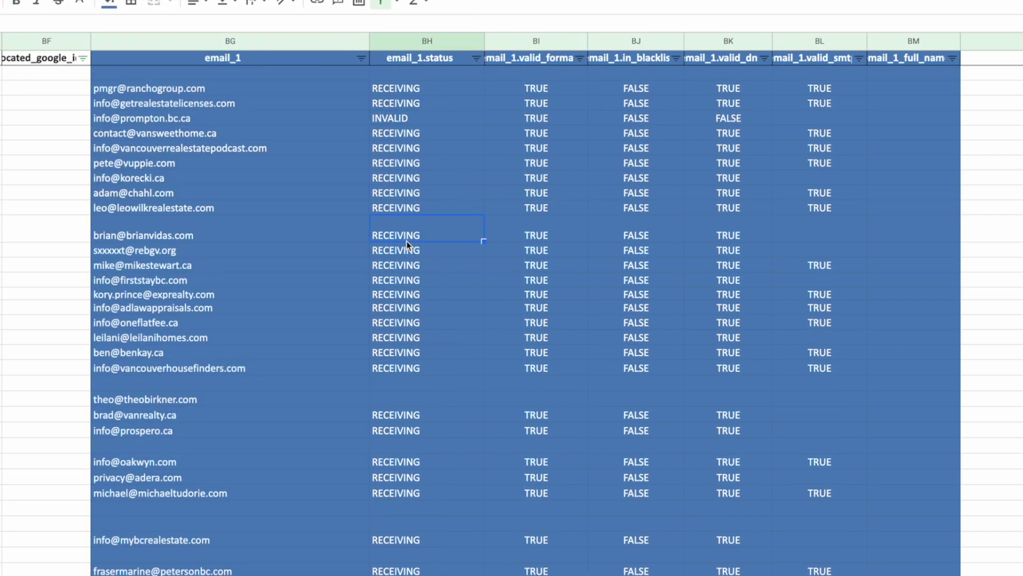
click(636, 41)
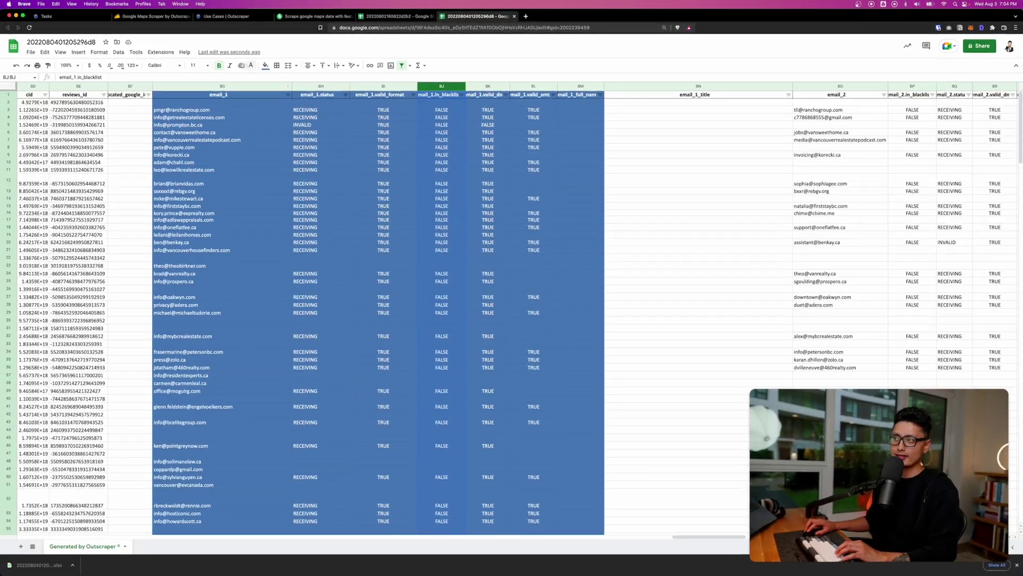
Review the email_2 and email_3 validation columns and the facebook links column
scroll(364, 233, right, 8)
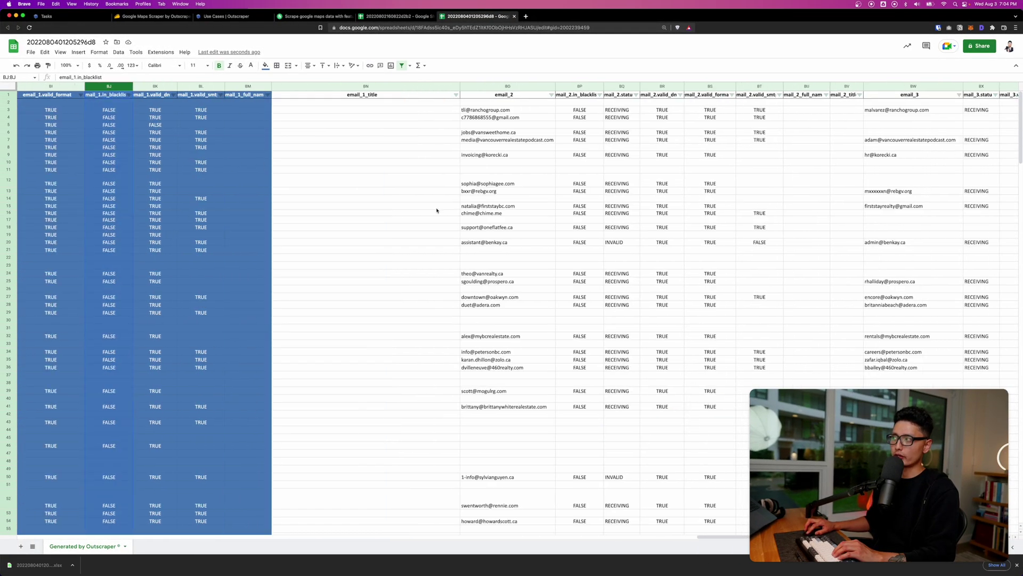
click(466, 87)
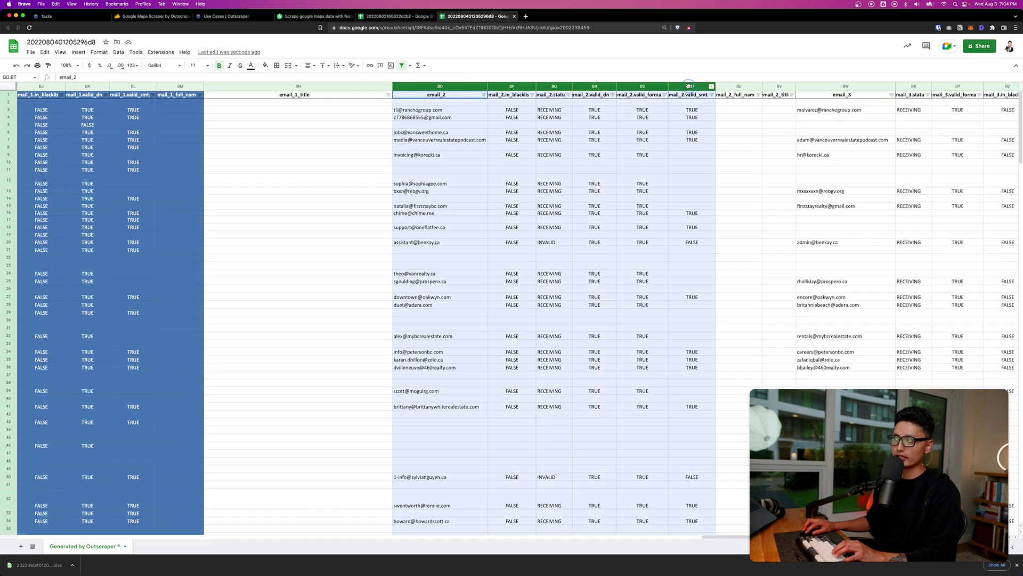
shift+click(692, 86)
scroll(491, 265, right, 6)
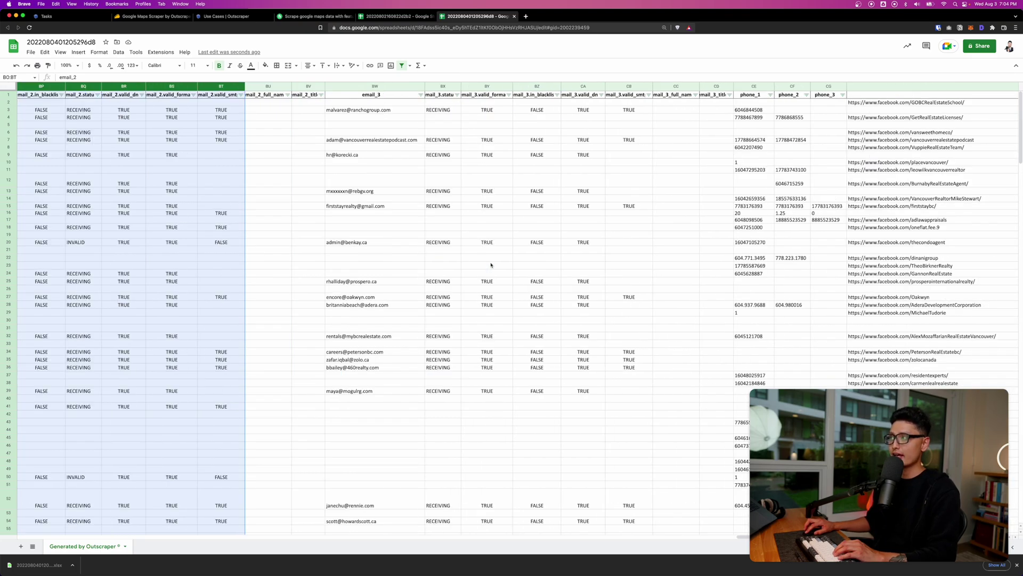
click(405, 86)
shift+click(622, 86)
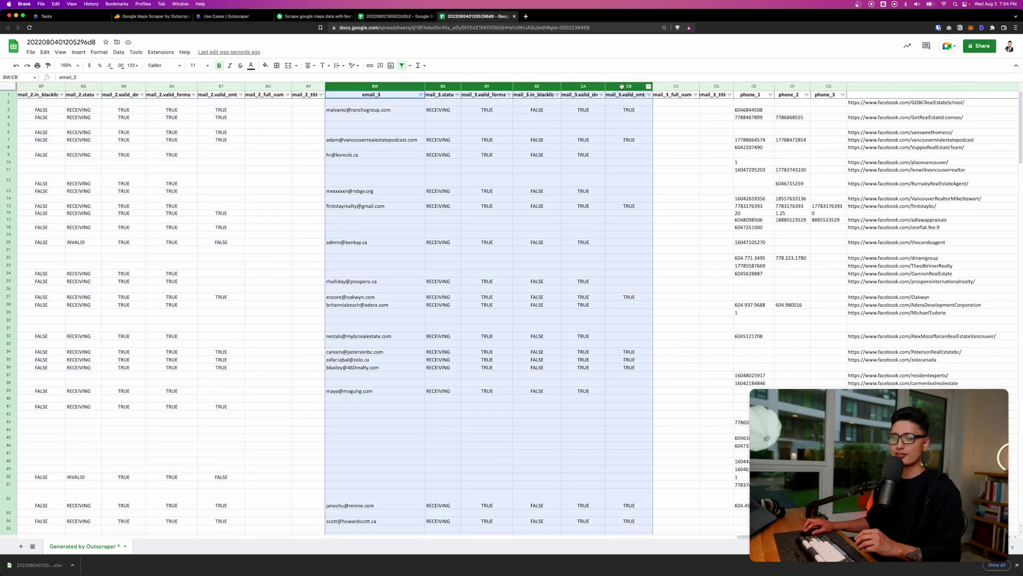
scroll(580, 247, right, 5)
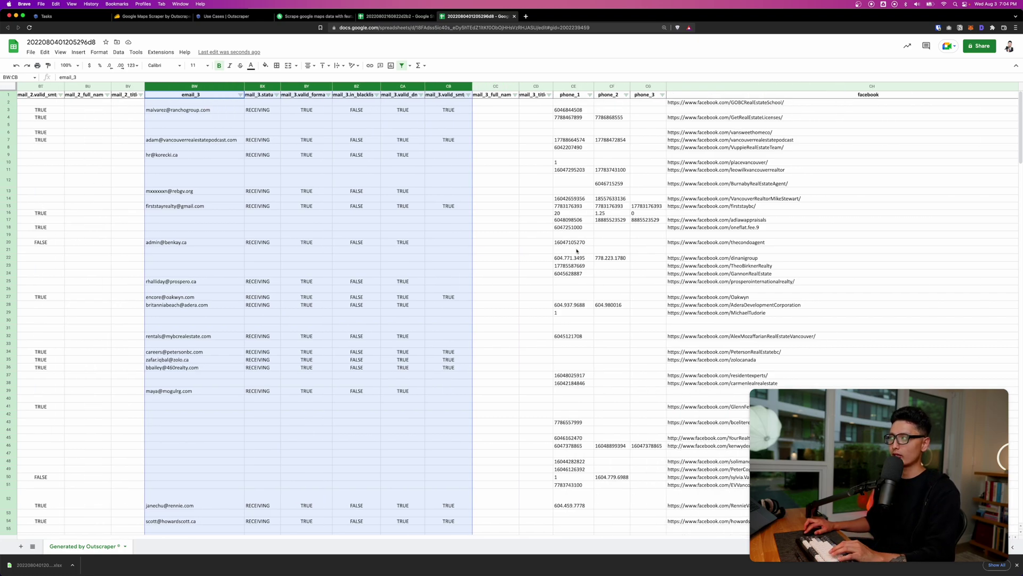
click(555, 86)
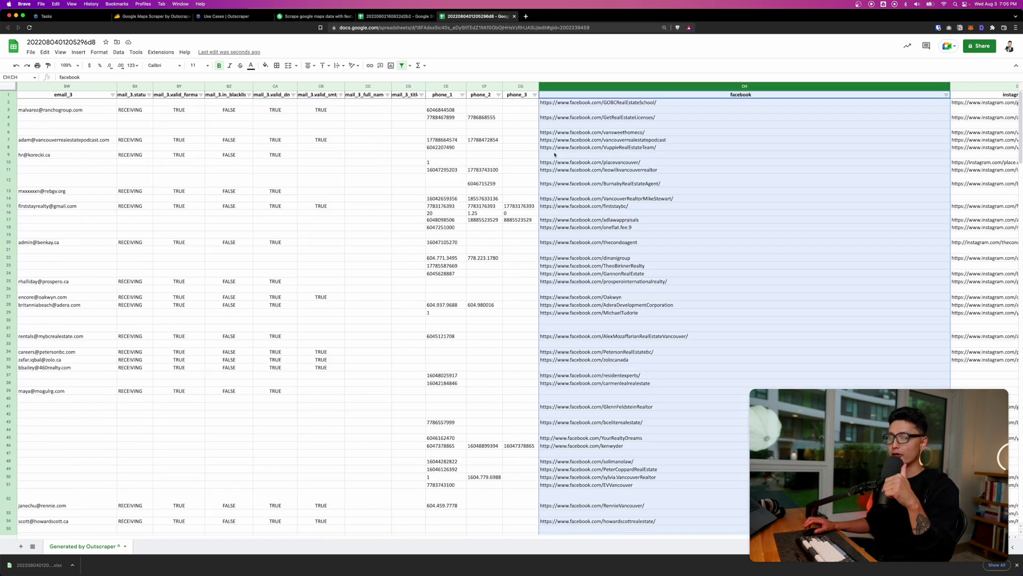
Review the instagram and linkedin link columns
scroll(554, 154, right, 3)
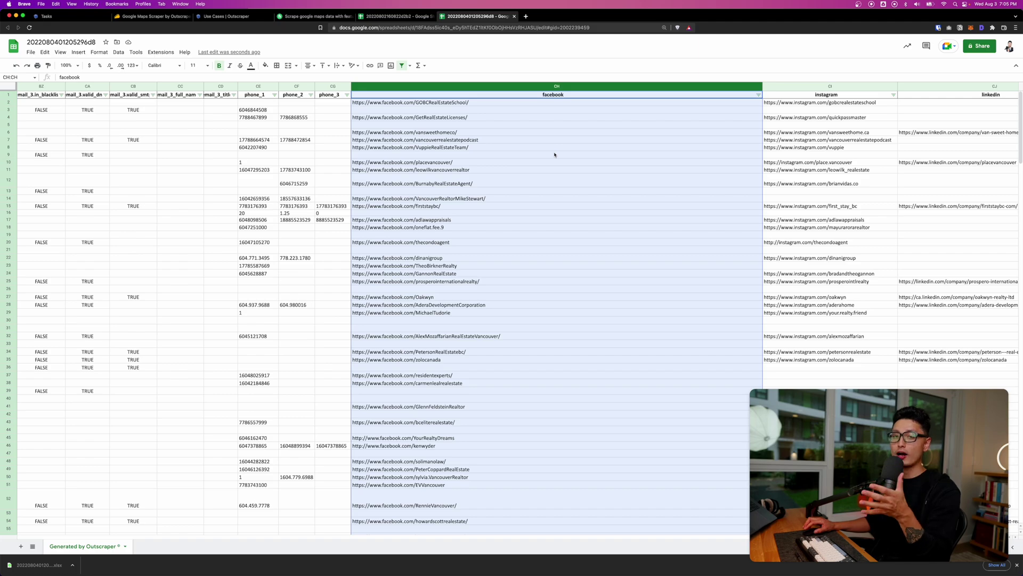
scroll(545, 222, right, 3)
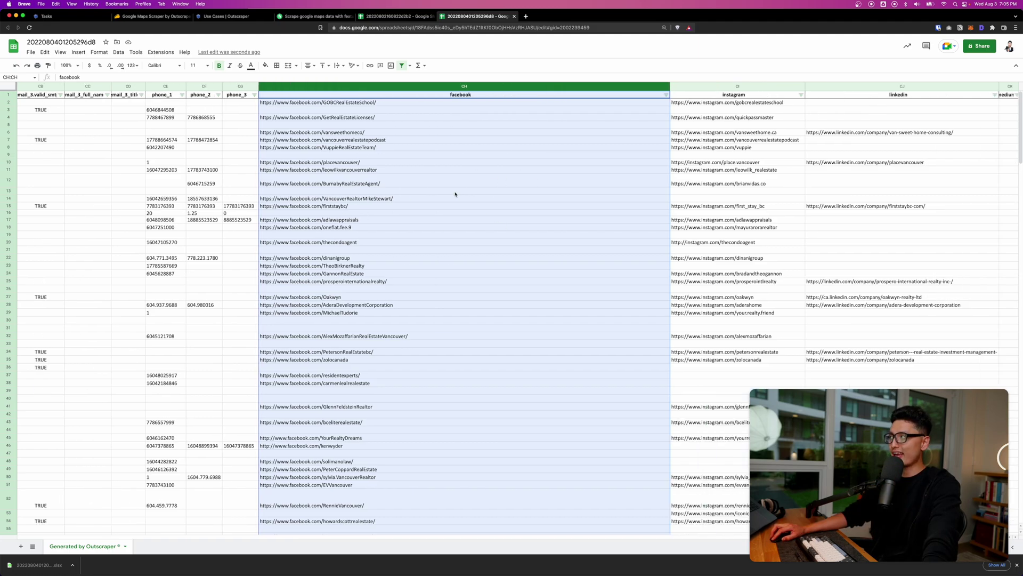
scroll(491, 183, down, 3)
scroll(700, 107, up, 3)
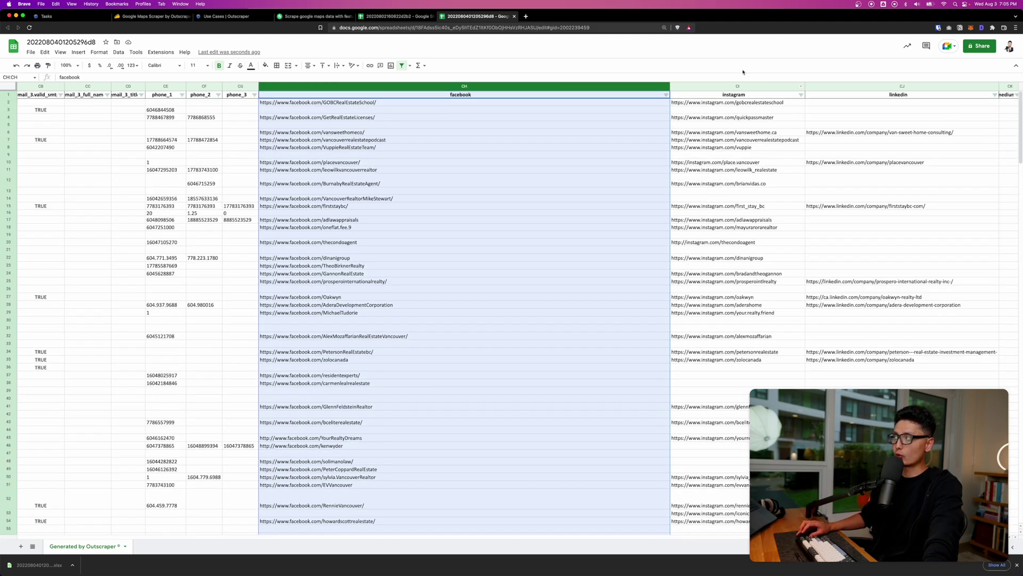
click(741, 86)
scroll(773, 90, right, 2)
click(793, 87)
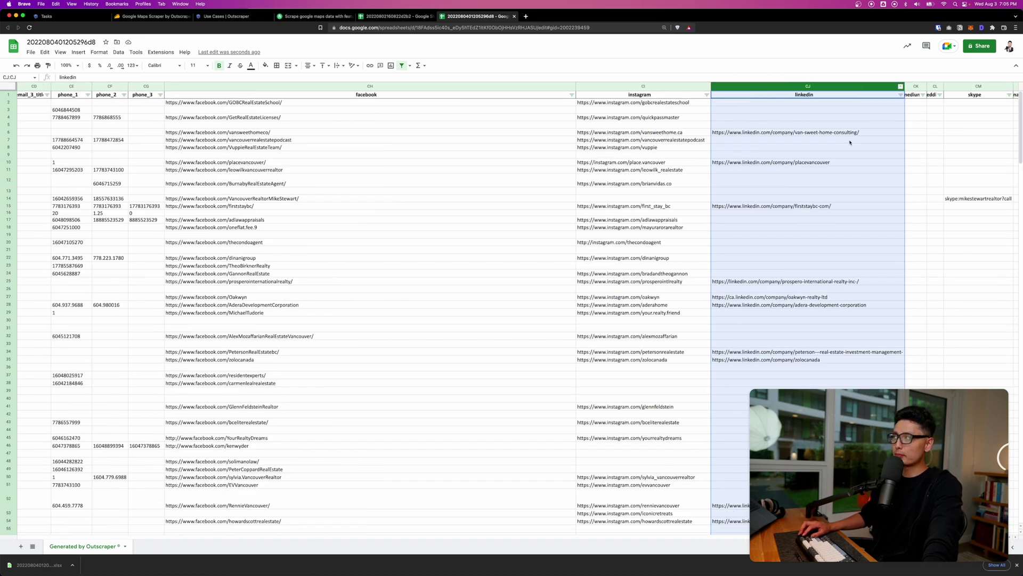
Inspect the generator column's site builders, such as Wix.com Website Builder and WordPress 6.0.1
scroll(709, 224, right, 5)
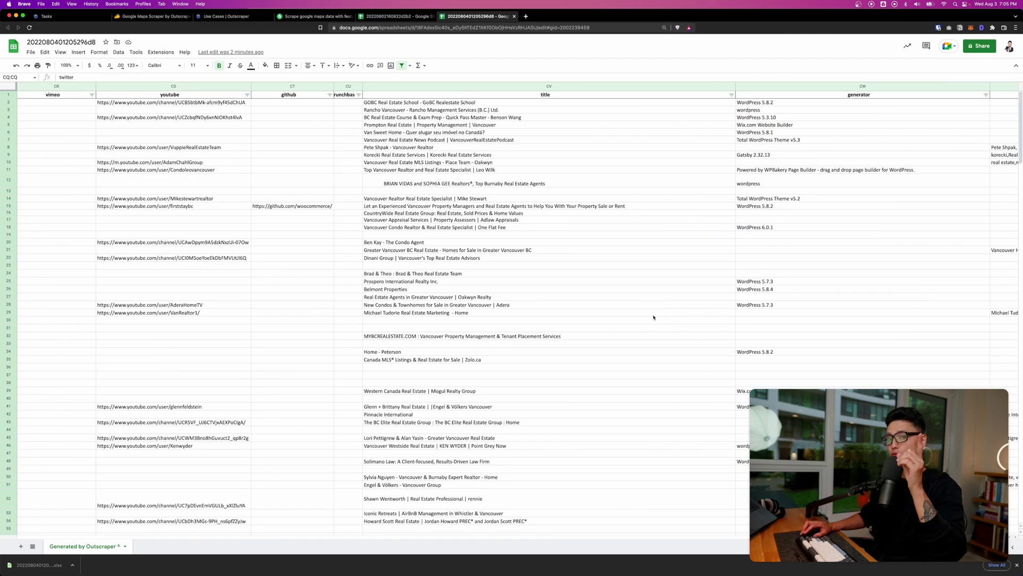
scroll(656, 320, right, 4)
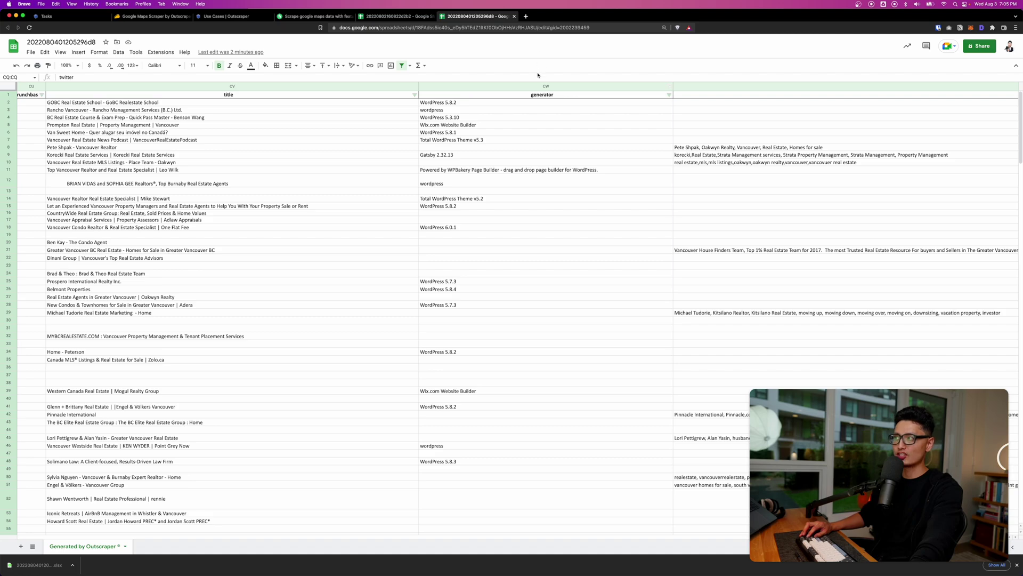
click(533, 87)
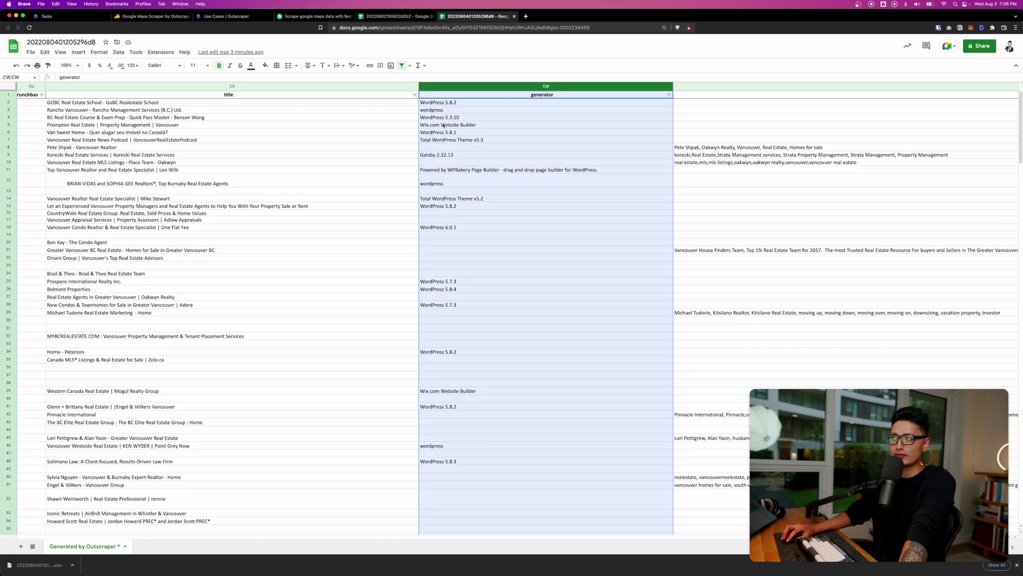
click(446, 124)
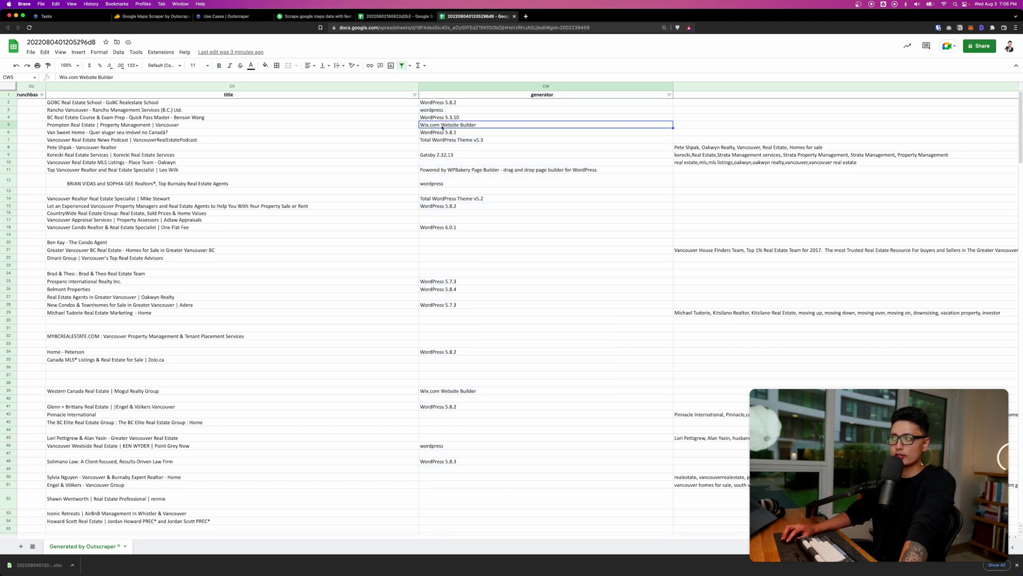
key(Down)
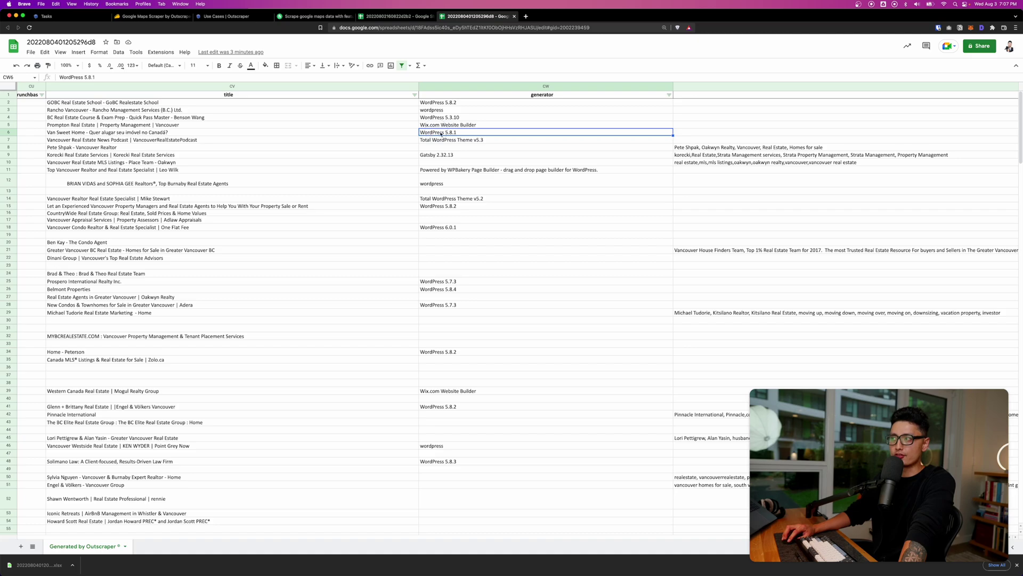
click(445, 227)
scroll(474, 299, down, 15)
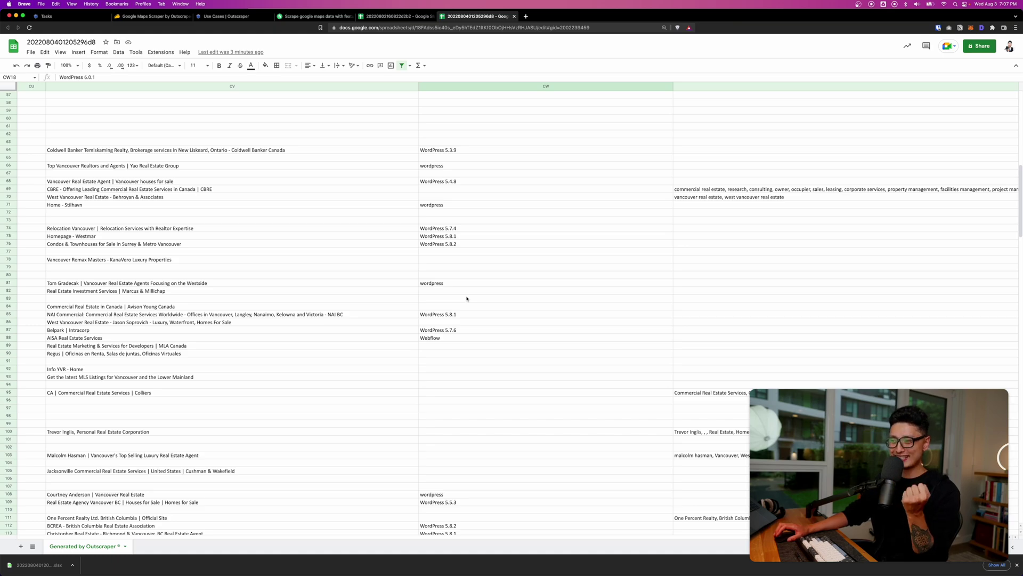
scroll(467, 301, up, 2)
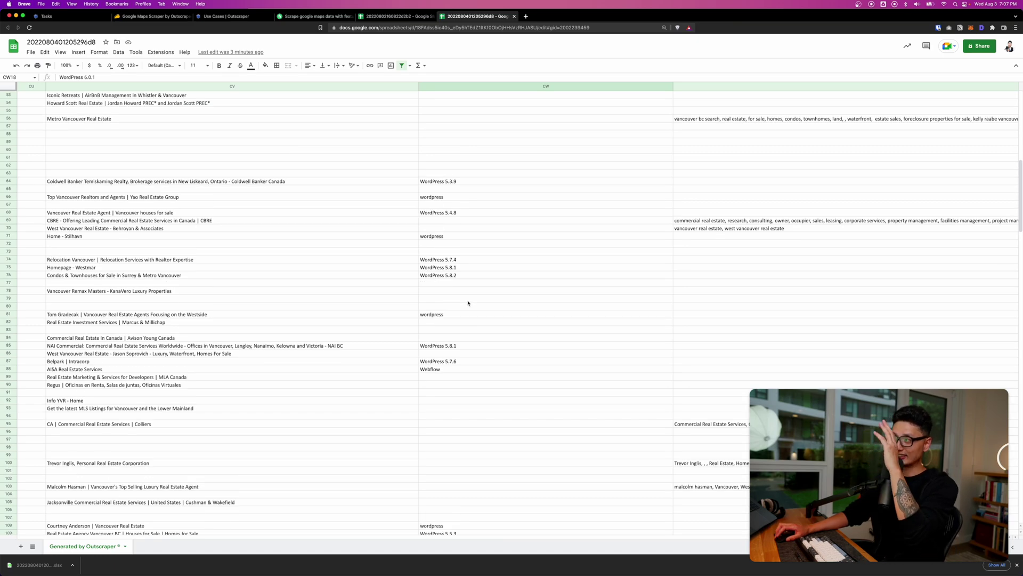
Return to the AppSumo Google Maps Scraper by Outscraper deal page with its $89 lifetime price
key(super+2)
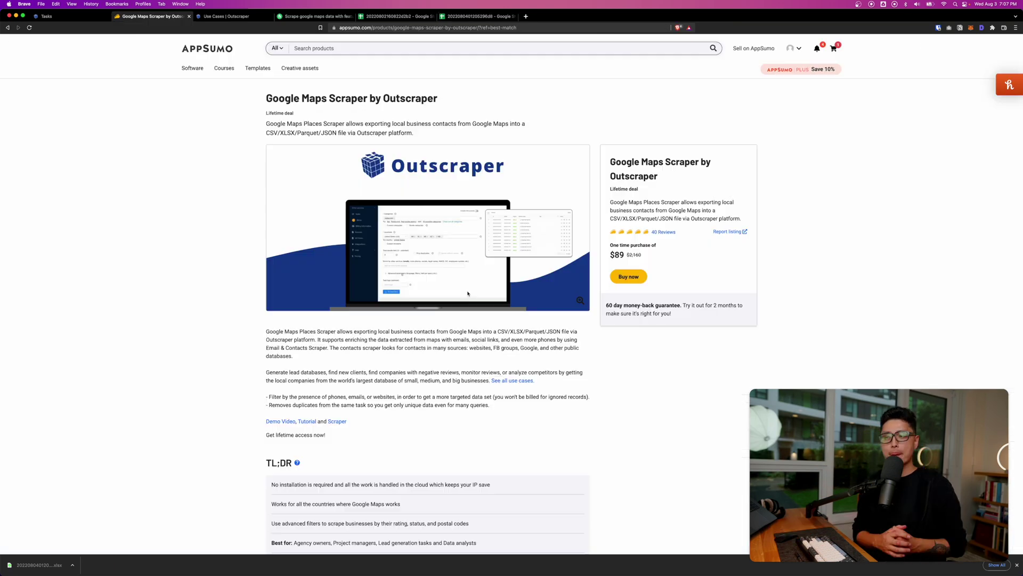